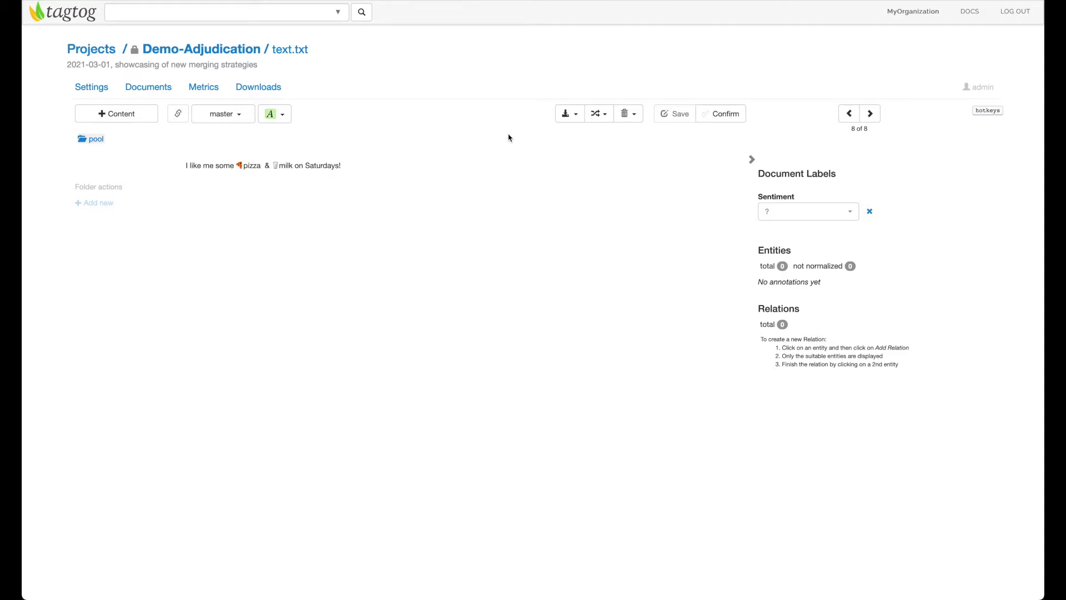
Review the adjudication strategies available for merging annotations into the master version
click(607, 119)
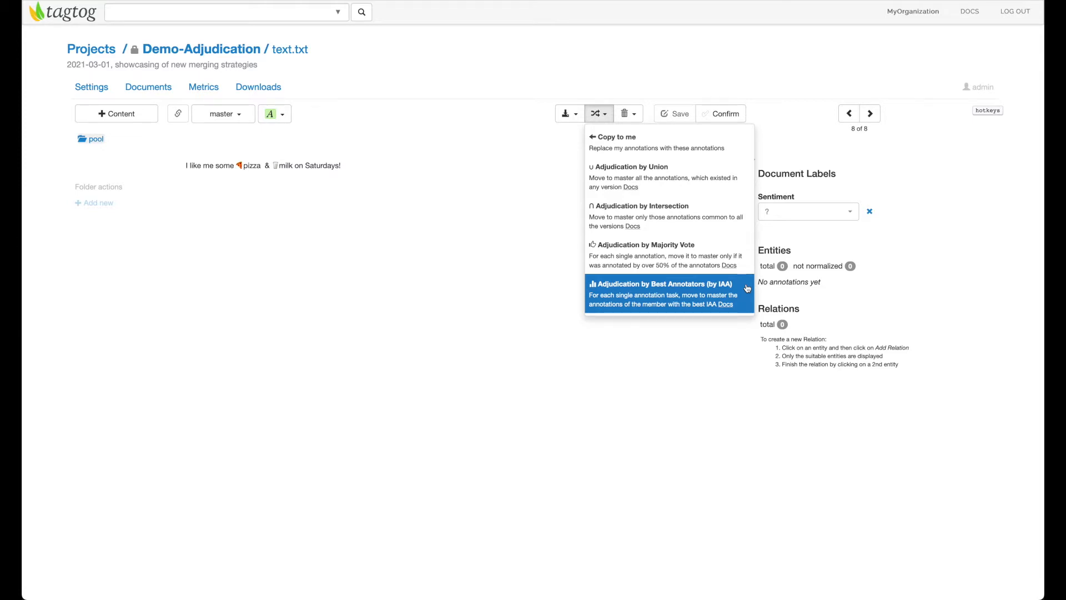
click(205, 153)
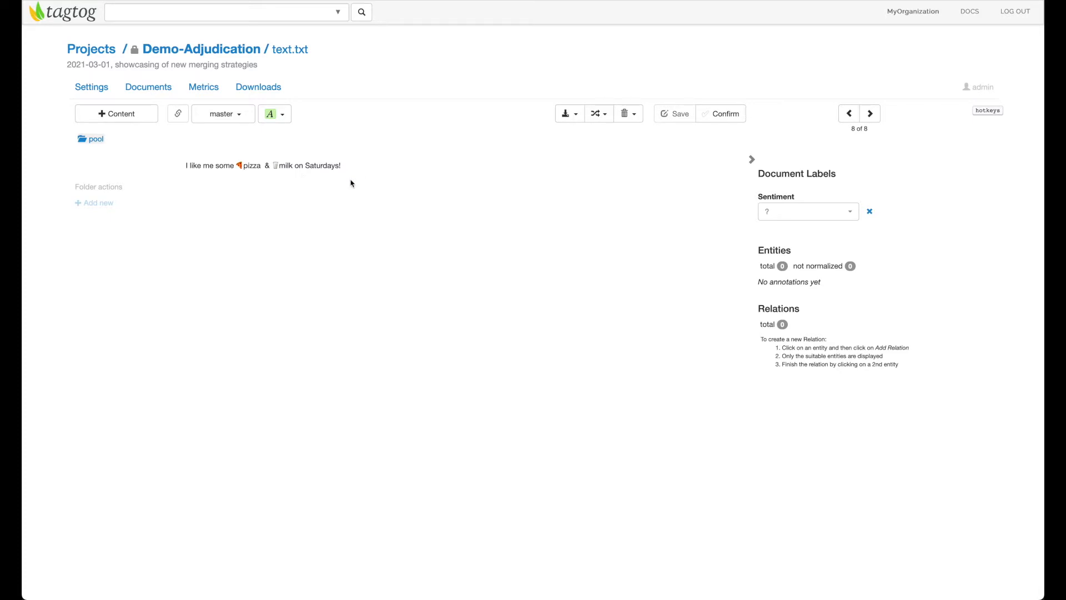
click(242, 145)
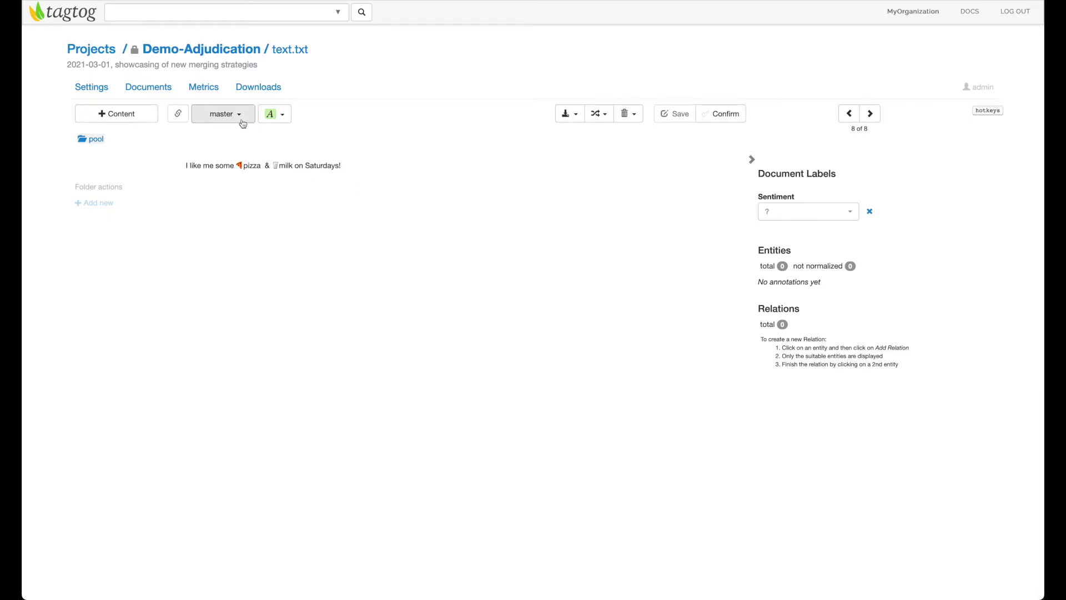
Display user-A's version of the document and inspect the entity annotation on "pizza"
click(242, 123)
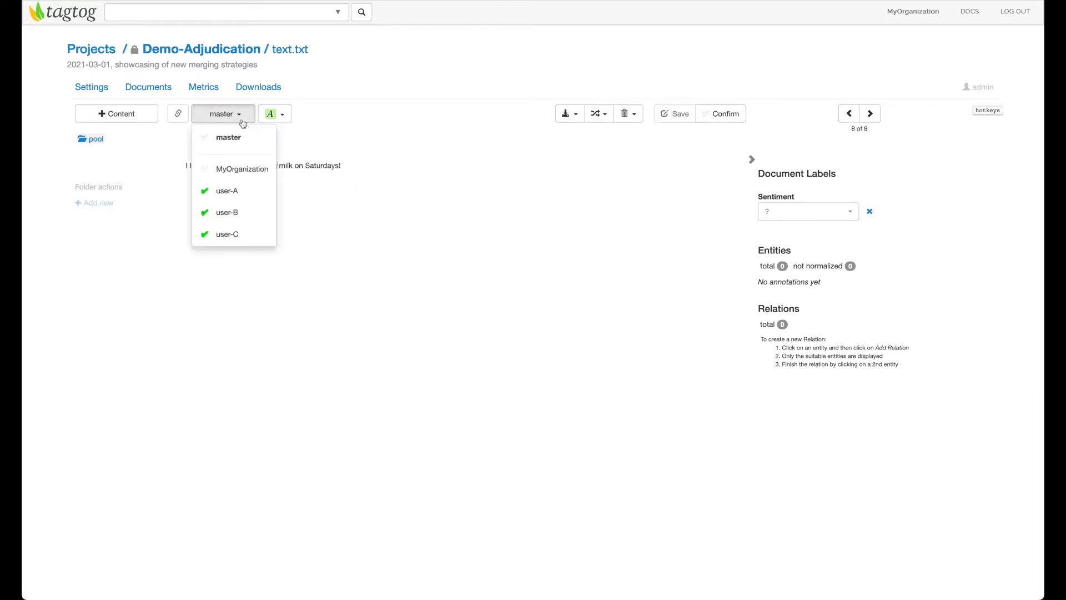
click(256, 195)
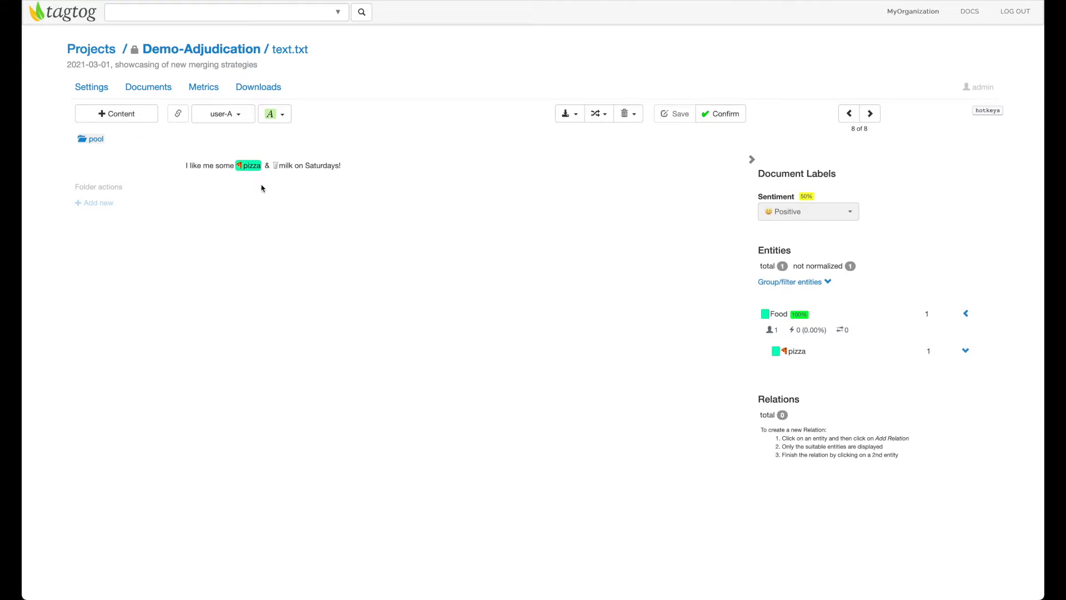
click(254, 168)
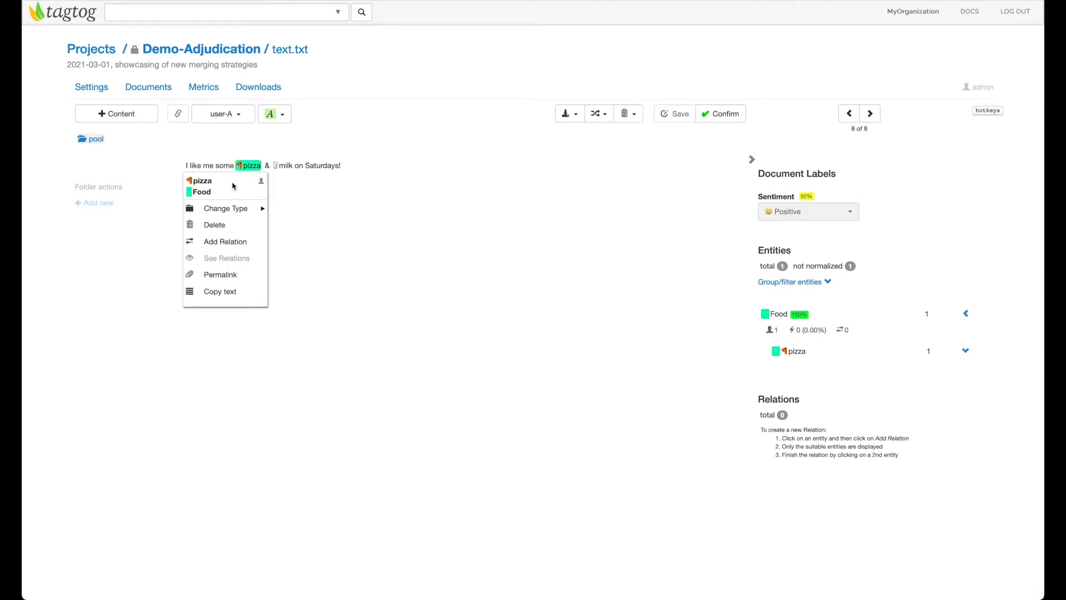
click(329, 219)
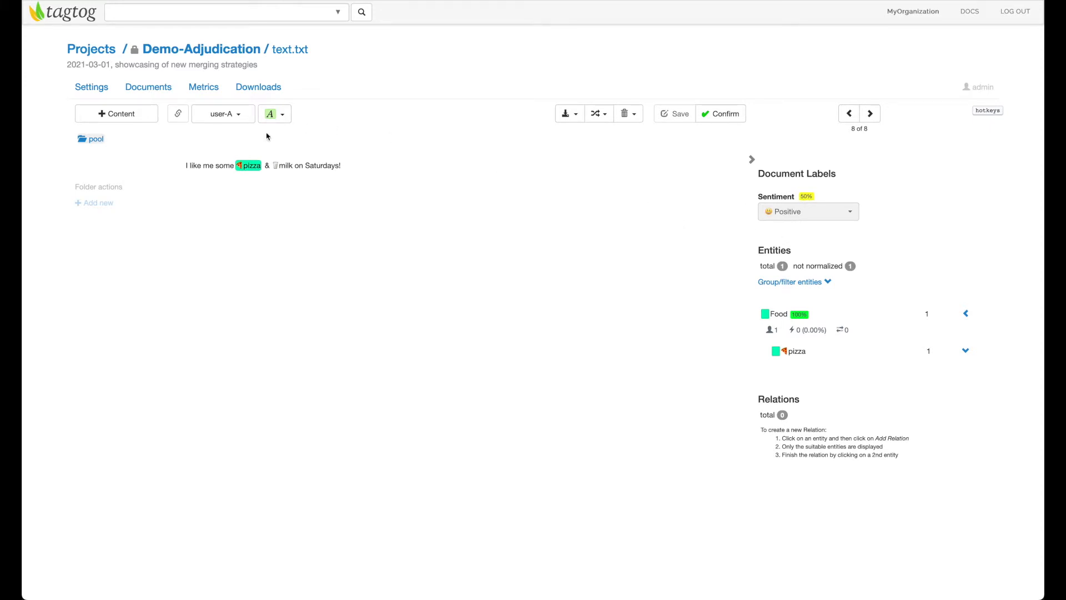
Display user-B's version of the document and inspect the "pizza" and "milk" entity annotations
click(243, 122)
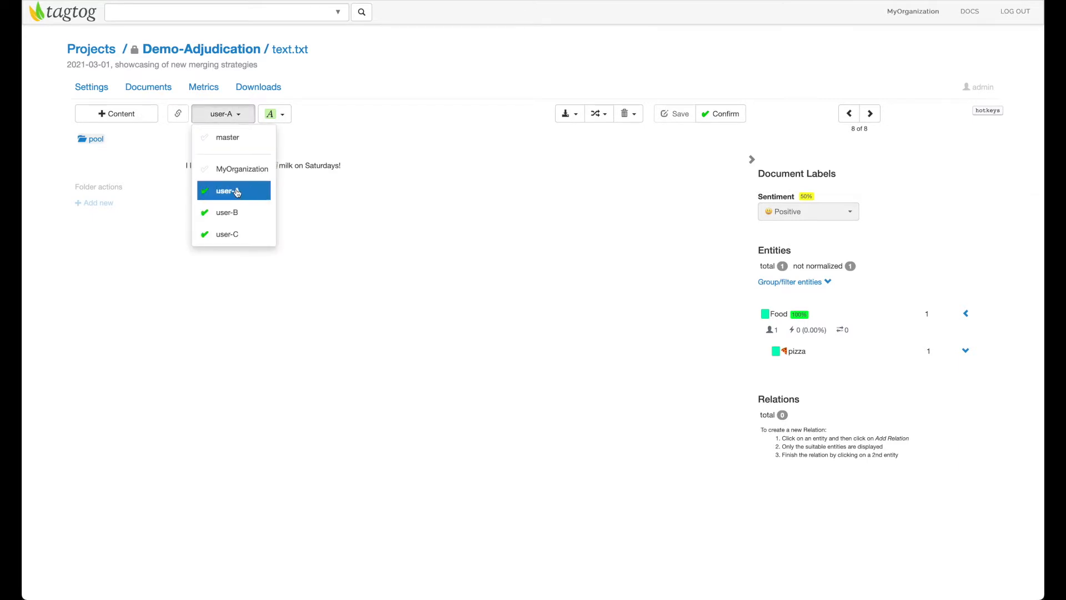
click(245, 215)
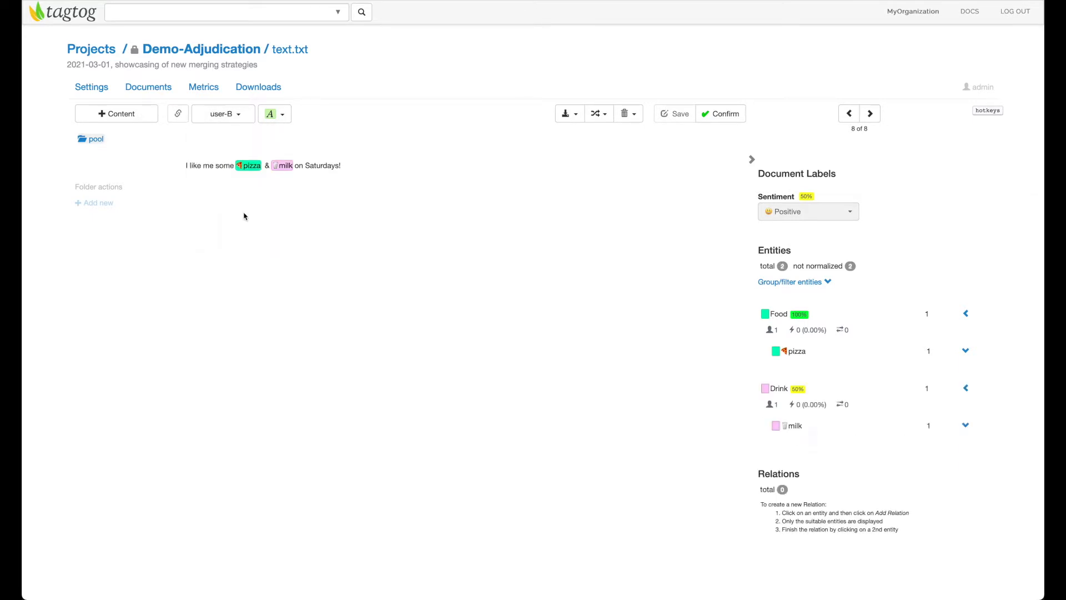
click(258, 169)
click(288, 179)
click(286, 166)
click(361, 197)
Display user-C's version of the document and inspect the "pizza", "milk" and "Saturdays" entity annotations
click(234, 114)
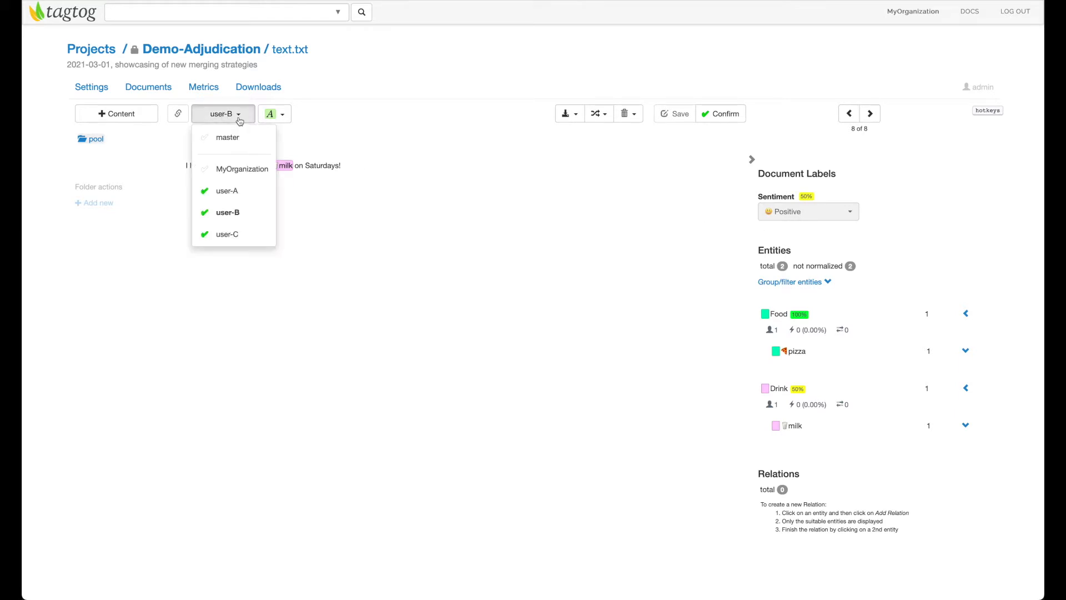
click(249, 235)
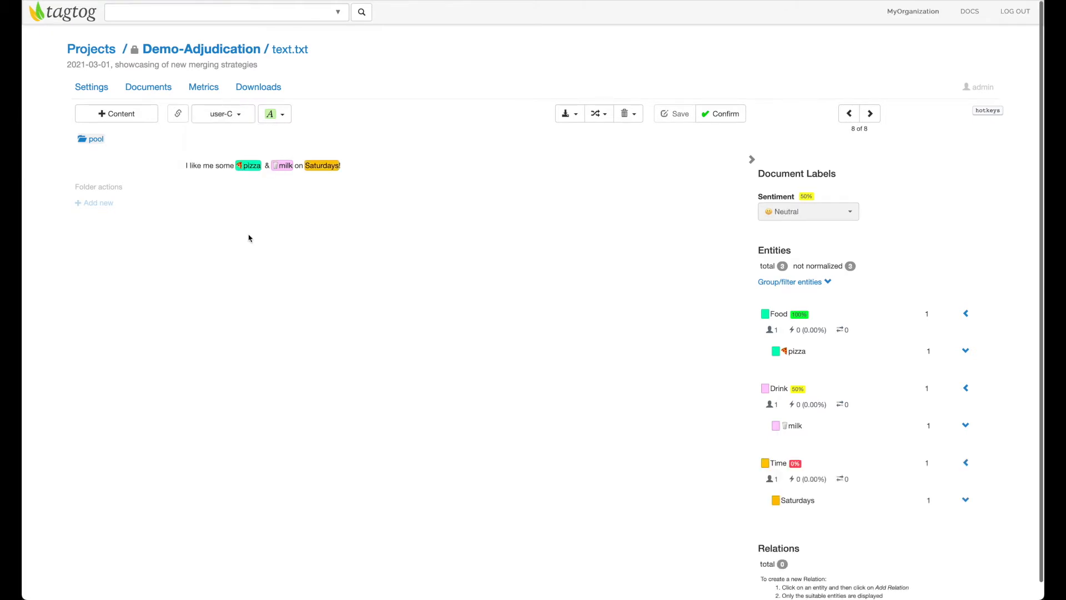
click(254, 168)
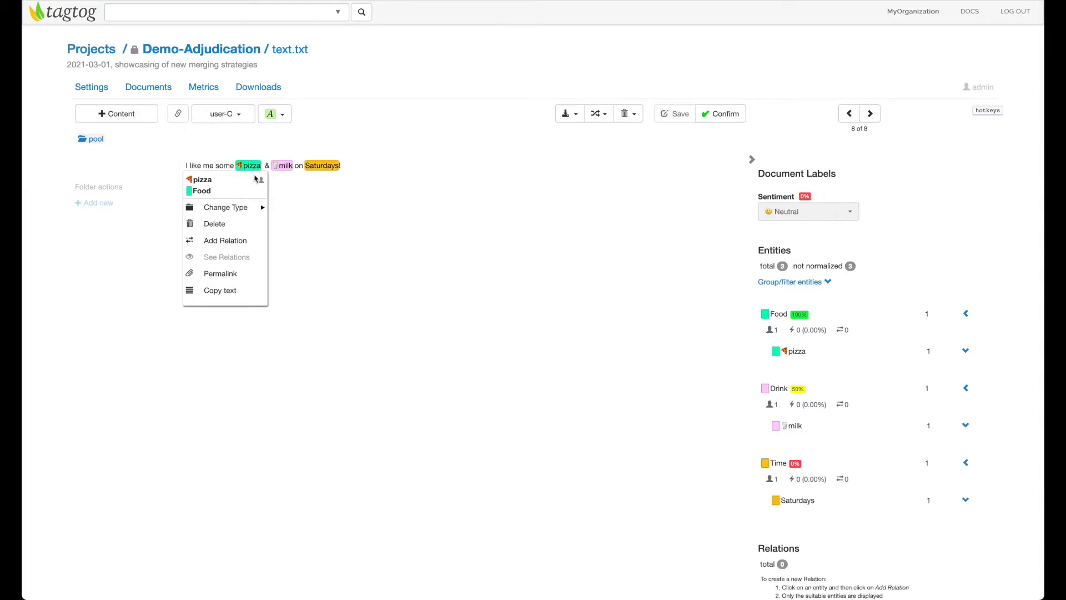
click(291, 189)
click(287, 167)
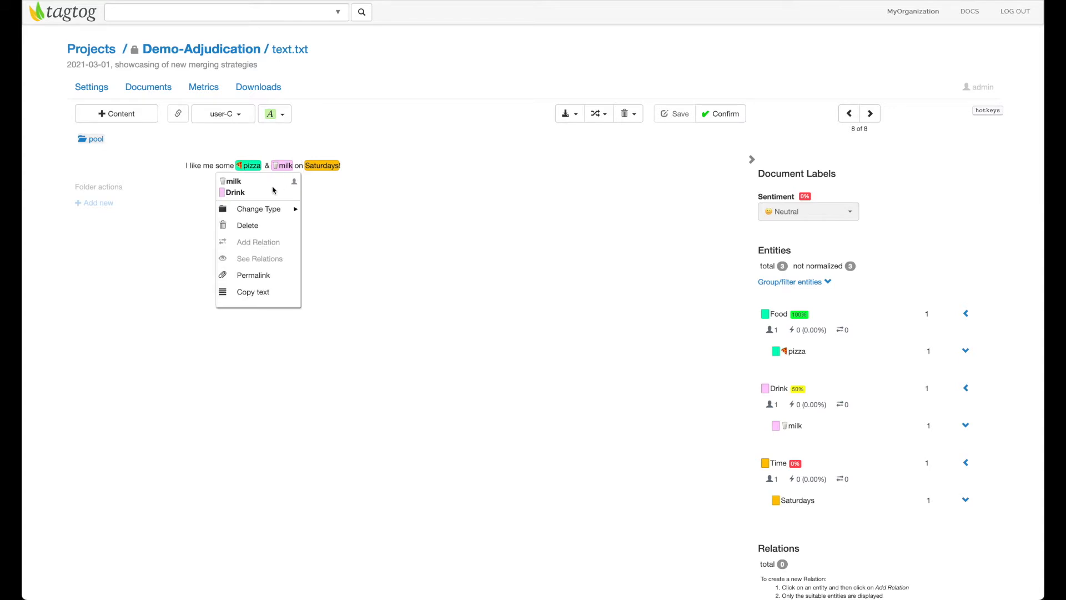
click(322, 191)
click(322, 170)
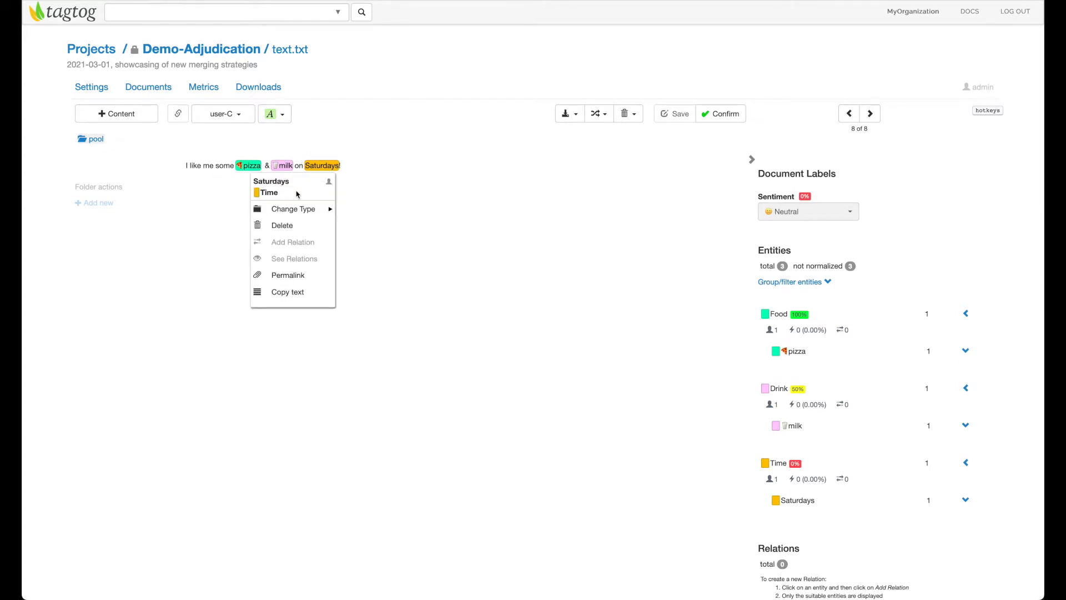
click(516, 238)
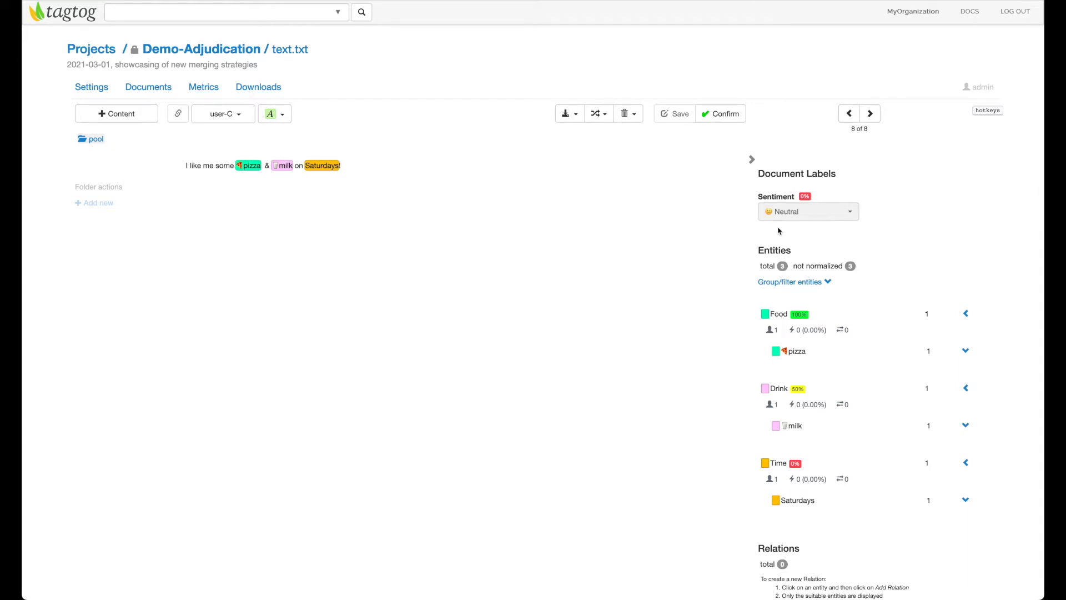
Return to the master version and merge all members' annotations into it with Adjudication by Union
click(236, 113)
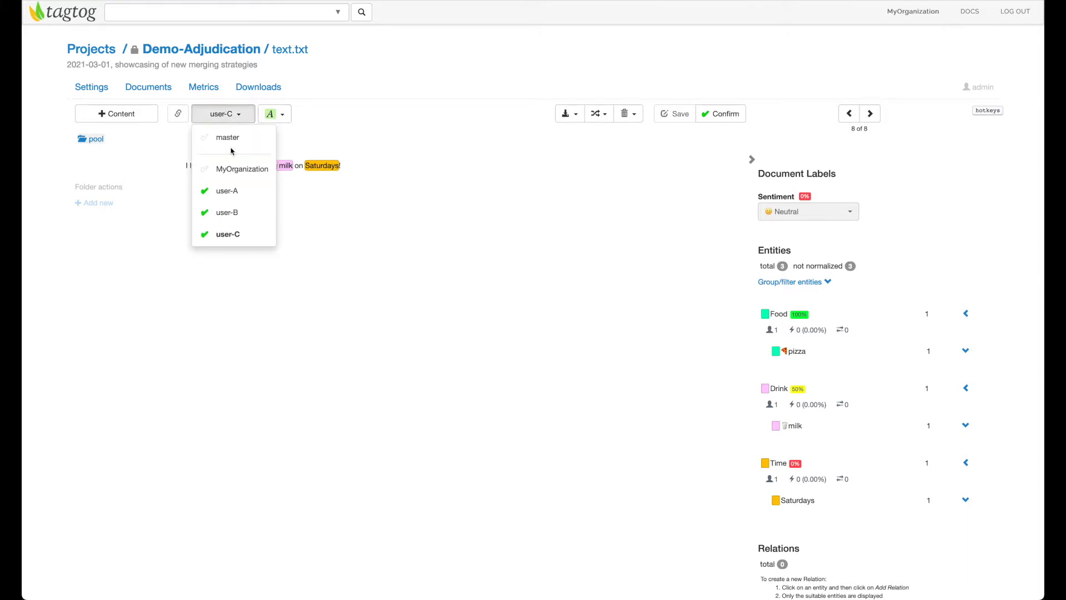
click(234, 140)
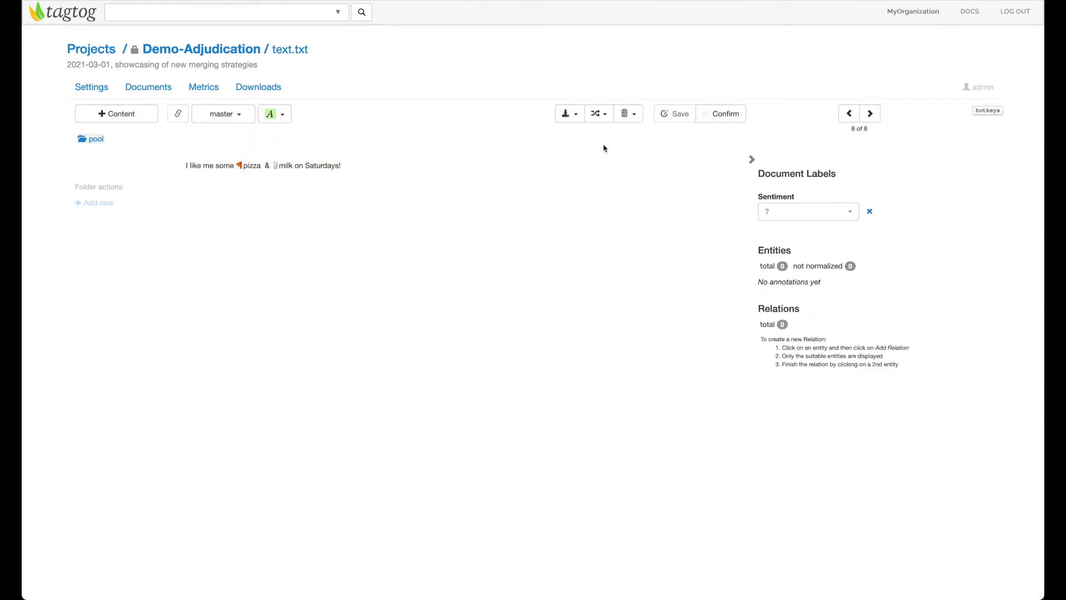
click(604, 120)
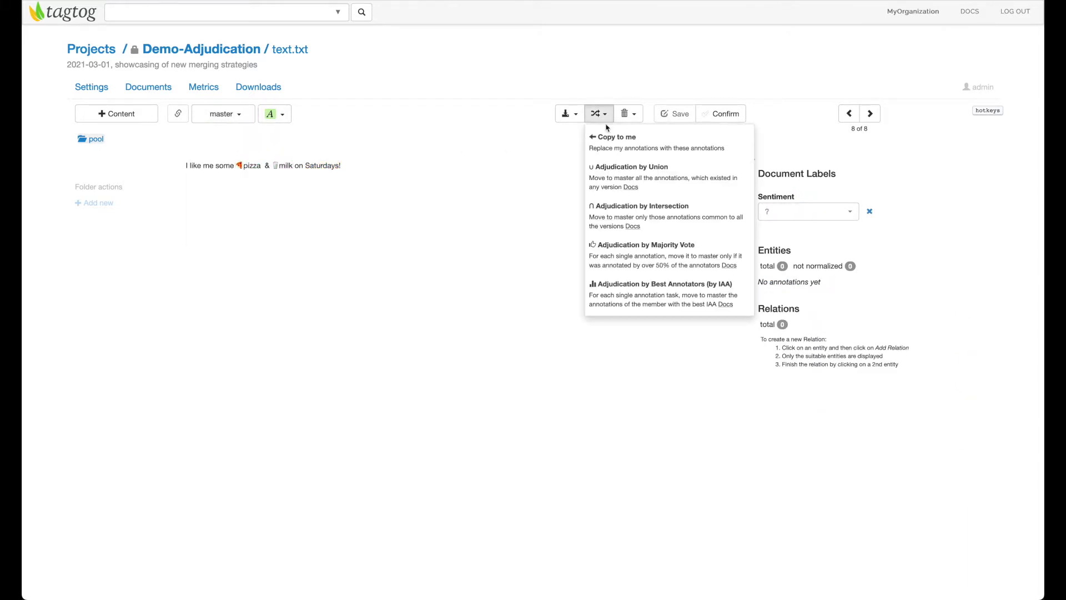
click(655, 189)
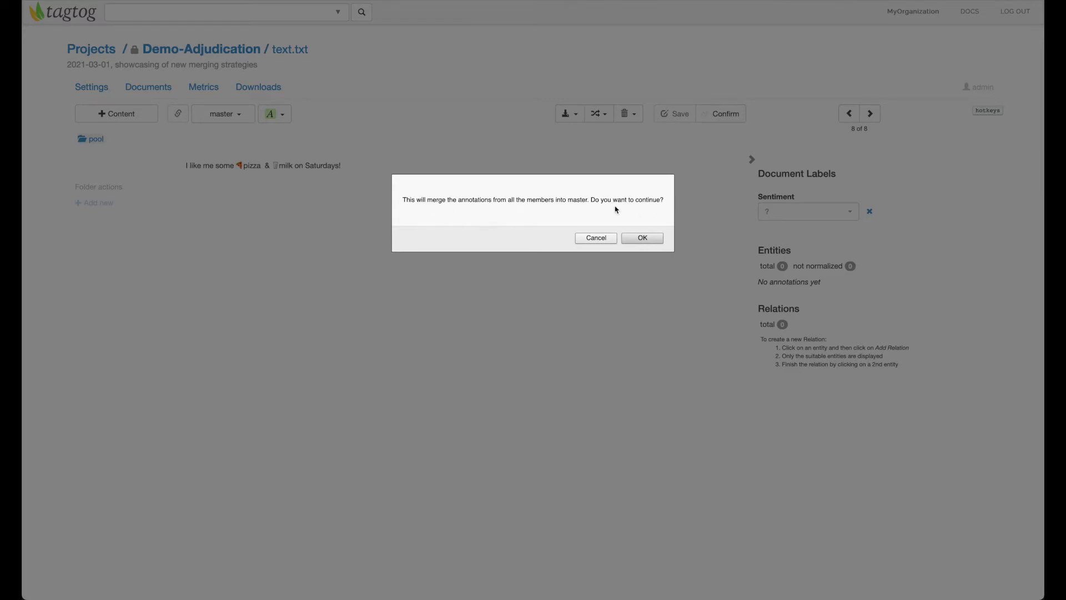
click(652, 241)
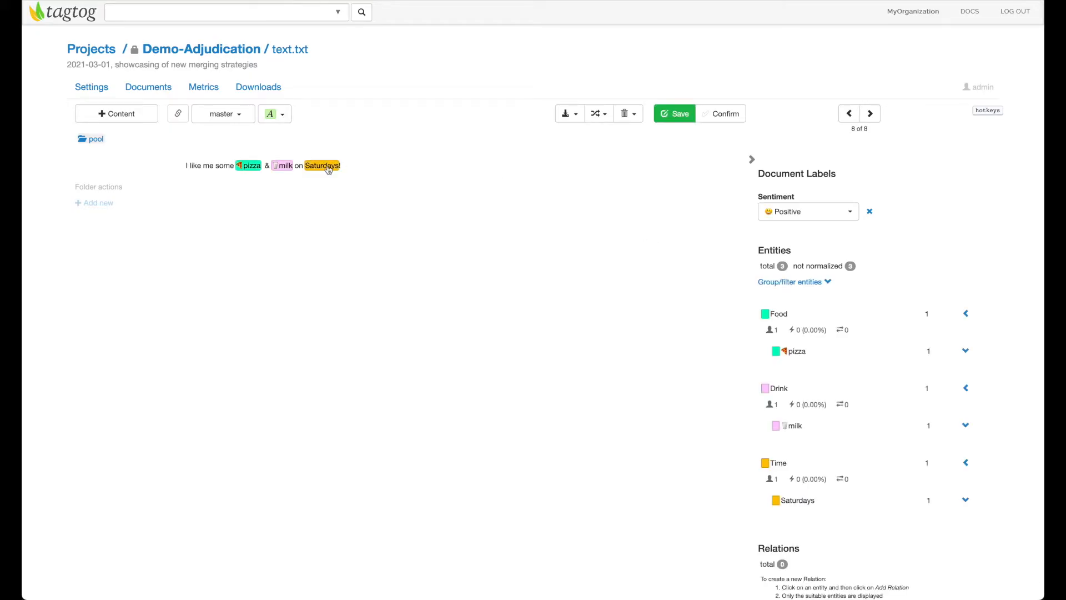
Inspect the merged "pizza", "milk" and "Saturdays" entities and the Sentiment document label in master
click(254, 172)
click(288, 168)
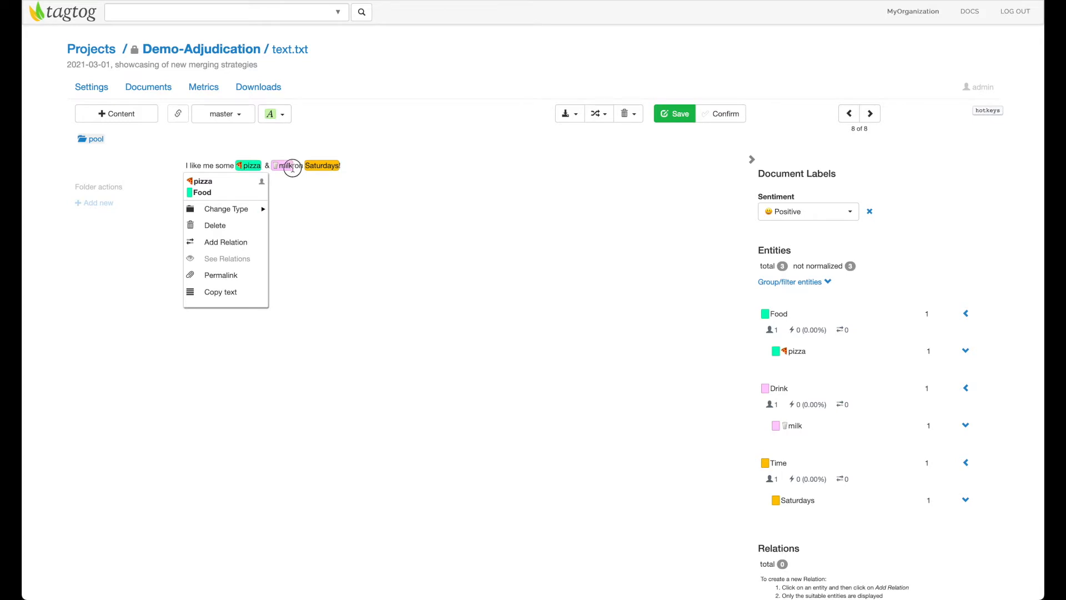
click(330, 167)
click(425, 190)
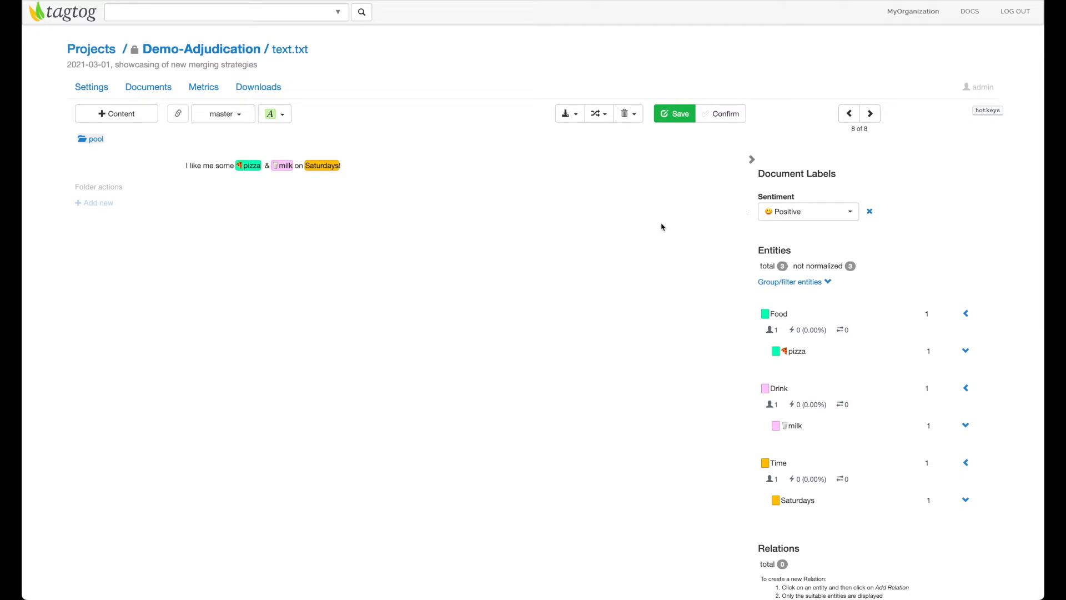
drag(756, 193, 806, 197)
click(828, 195)
Show the master version's ann.json output and examine the annotators and probability of the "pizza" entity
click(576, 123)
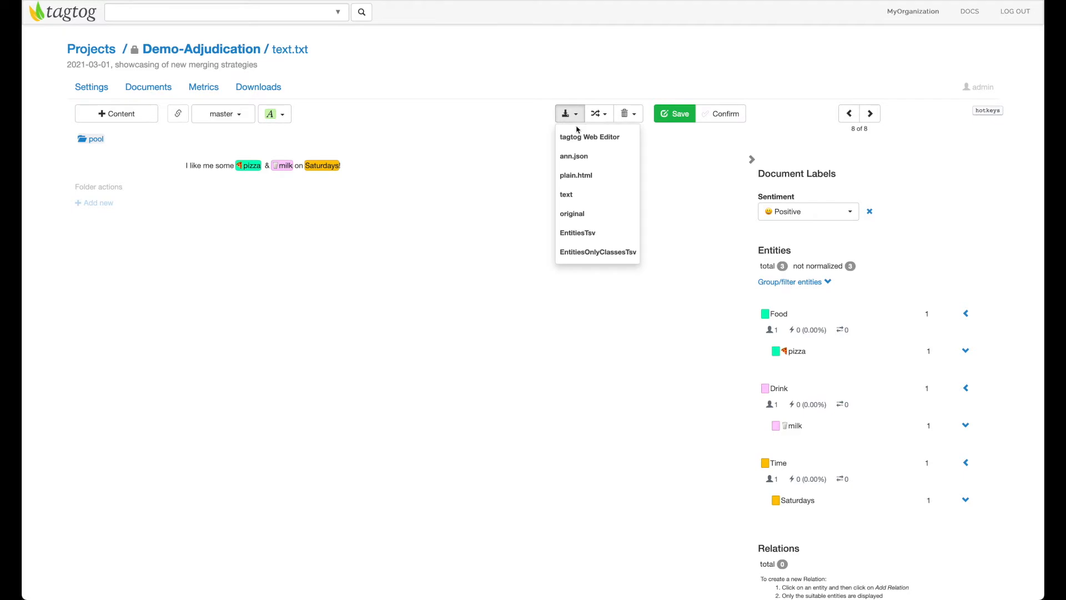
click(601, 160)
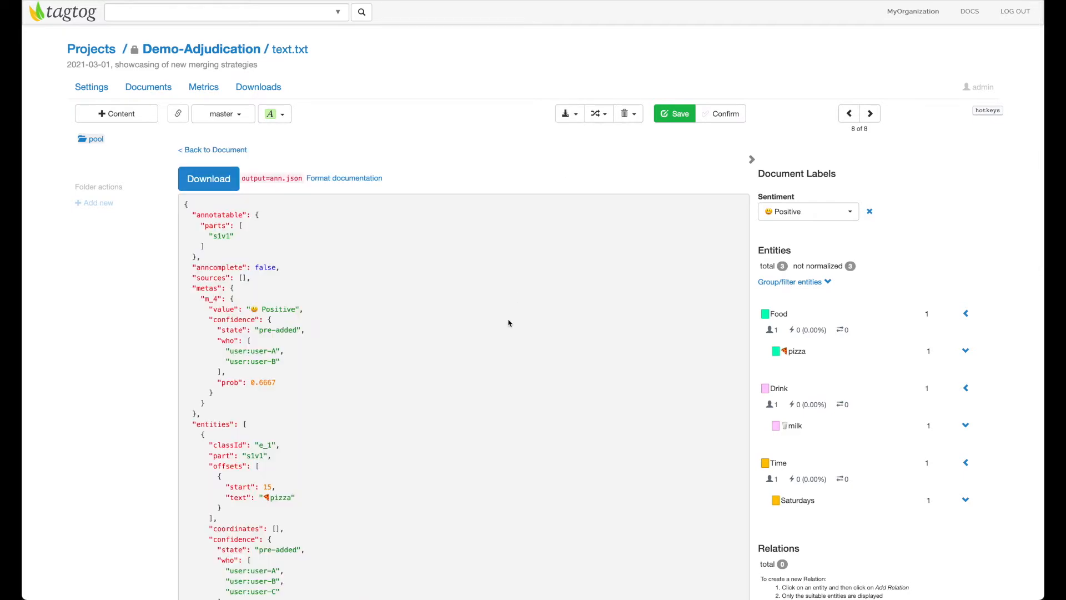
scroll(506, 336, down, 5)
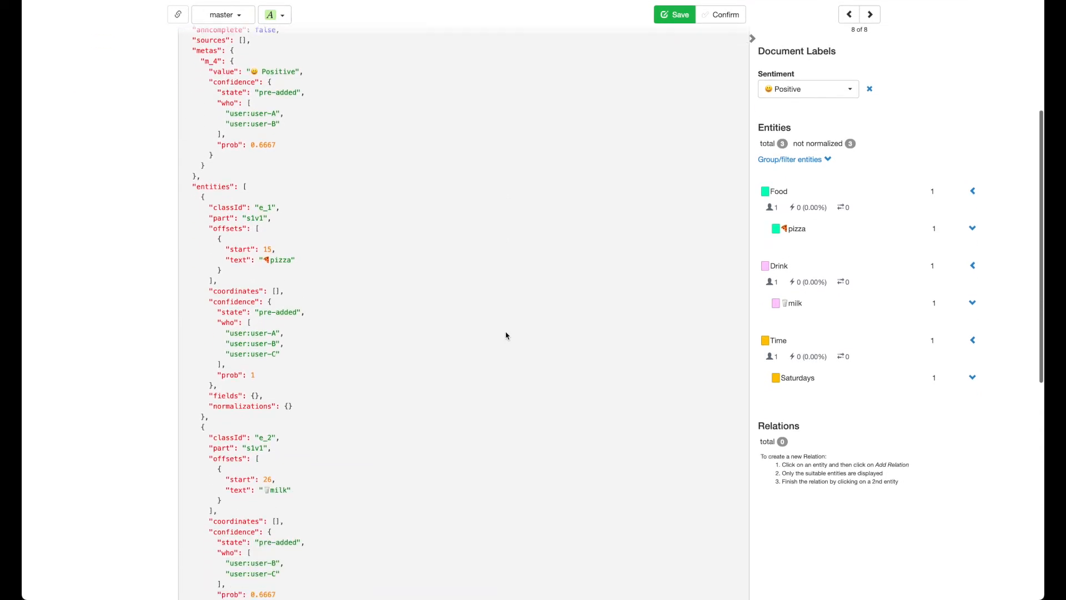
scroll(505, 335, down, 1)
click(258, 178)
click(328, 179)
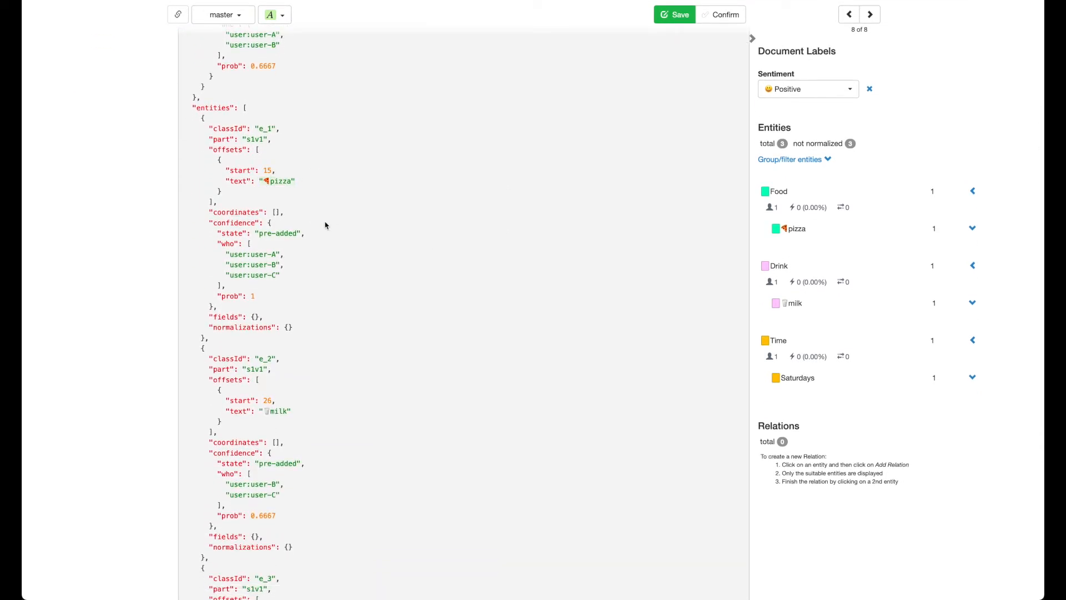
drag(217, 246, 288, 285)
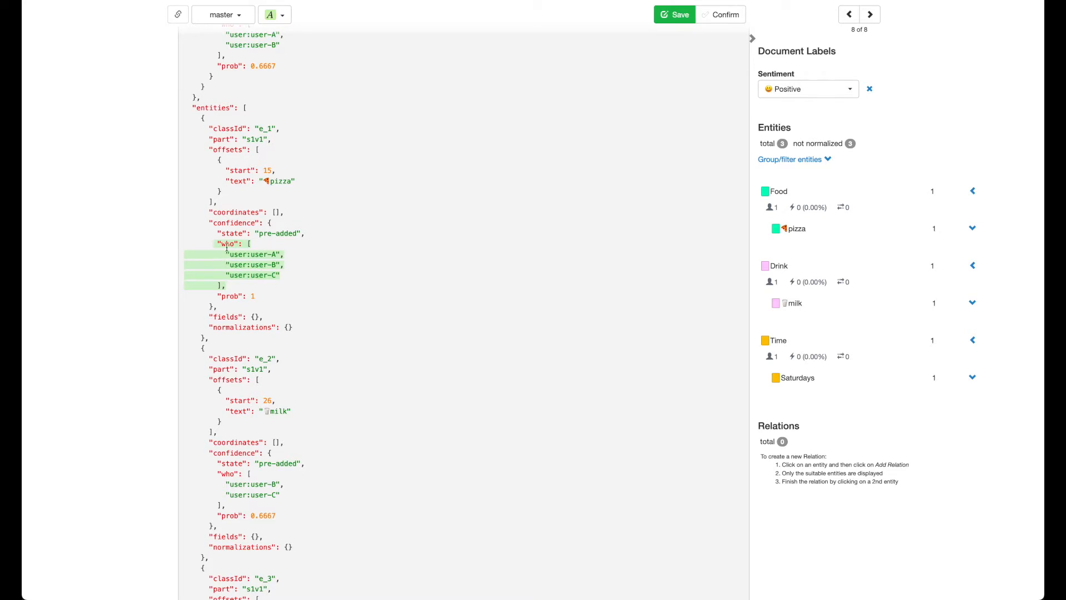
click(258, 295)
drag(215, 295, 266, 298)
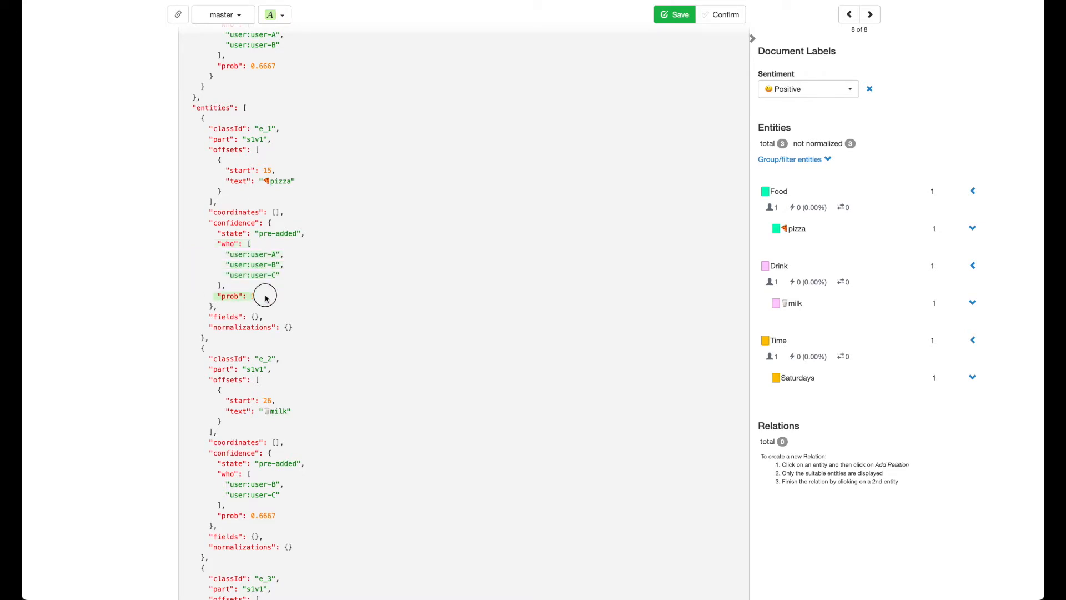
Examine the annotators and probability recorded for the "milk" entity in the JSON output
scroll(286, 391, down, 3)
drag(260, 287, 310, 289)
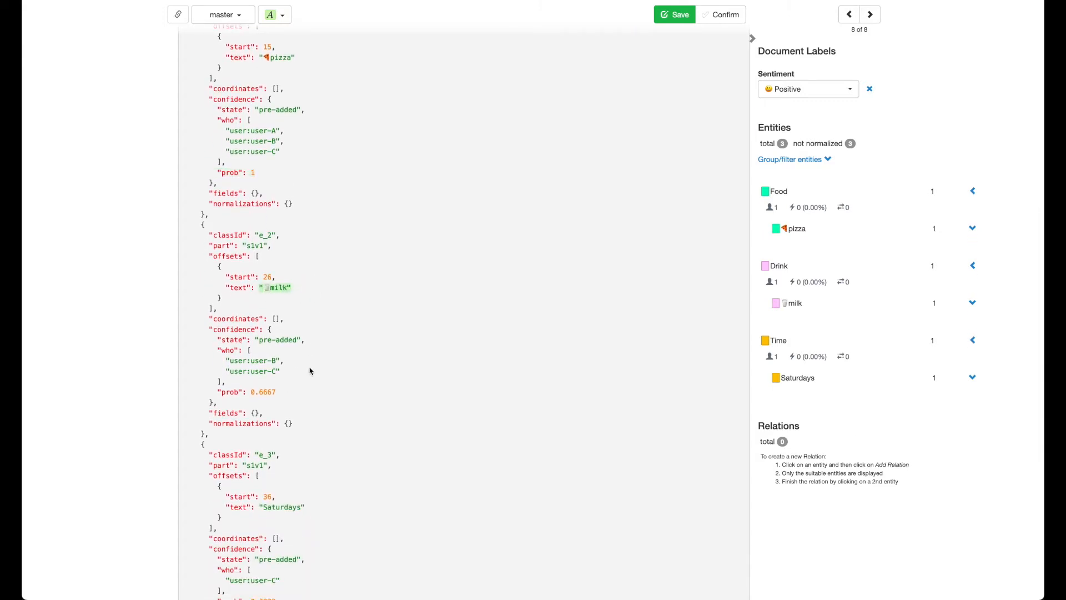
scroll(311, 371, down, 1)
click(212, 311)
drag(212, 312, 276, 346)
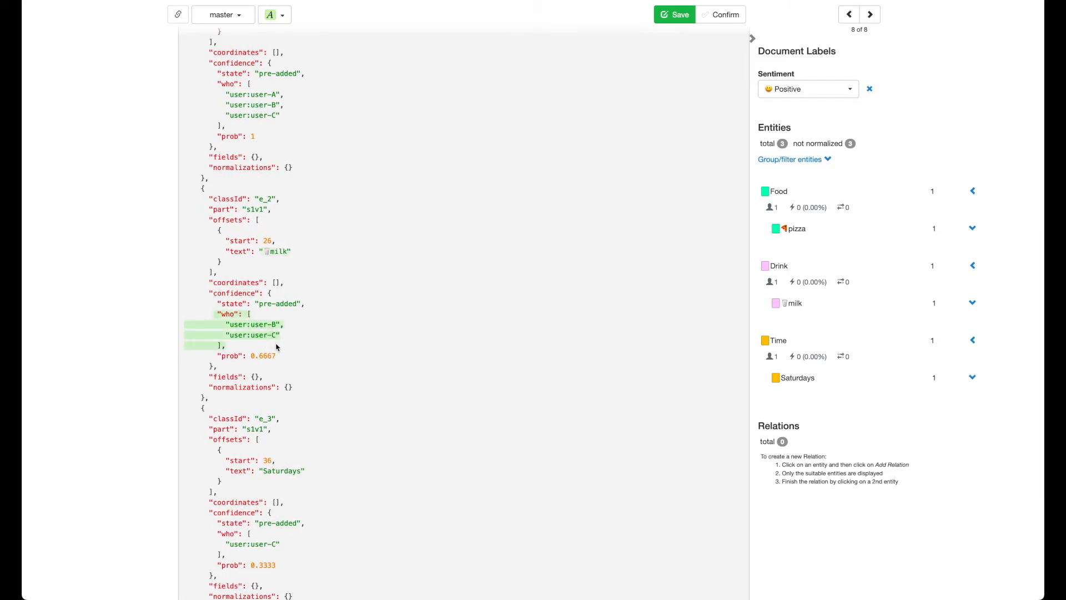
click(285, 355)
drag(213, 354, 281, 357)
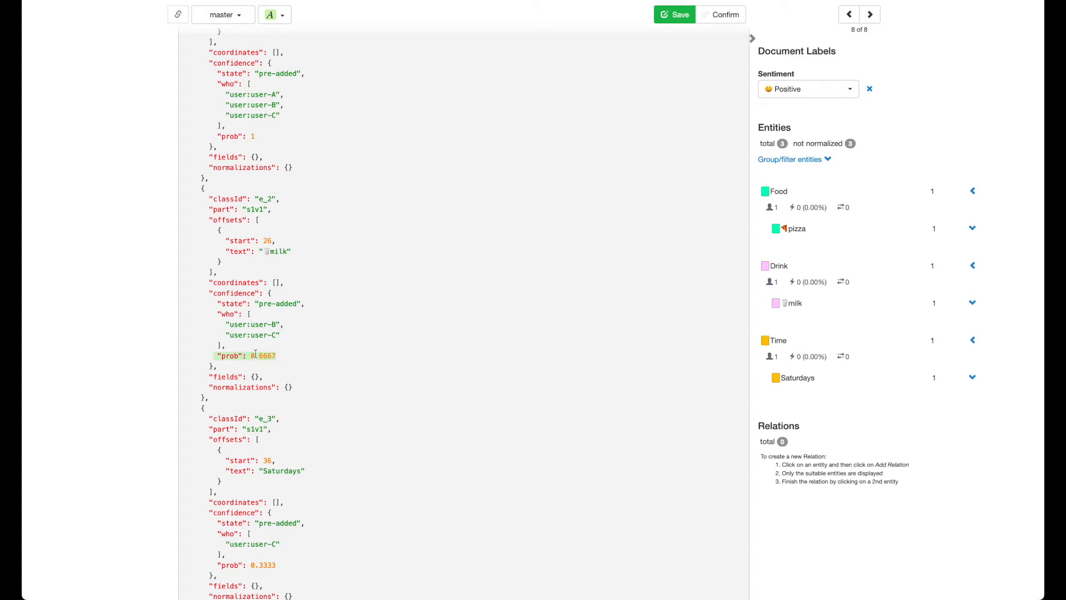
Examine the annotator and probability recorded for the "Saturdays" entity in the JSON output
scroll(258, 361, down, 4)
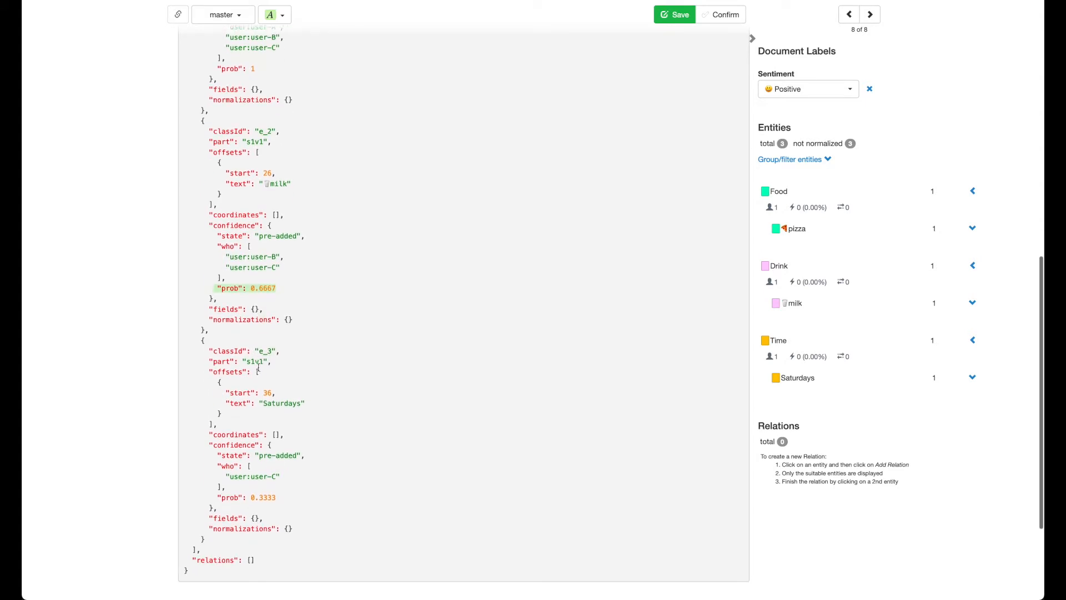
drag(259, 361, 317, 361)
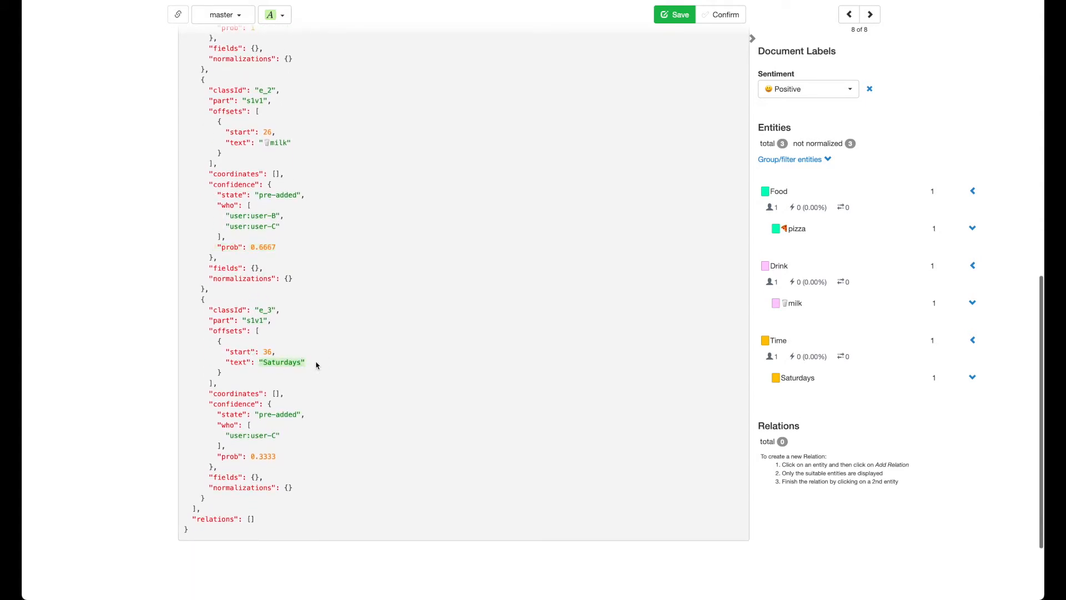
scroll(300, 413, down, 1)
drag(218, 392, 305, 425)
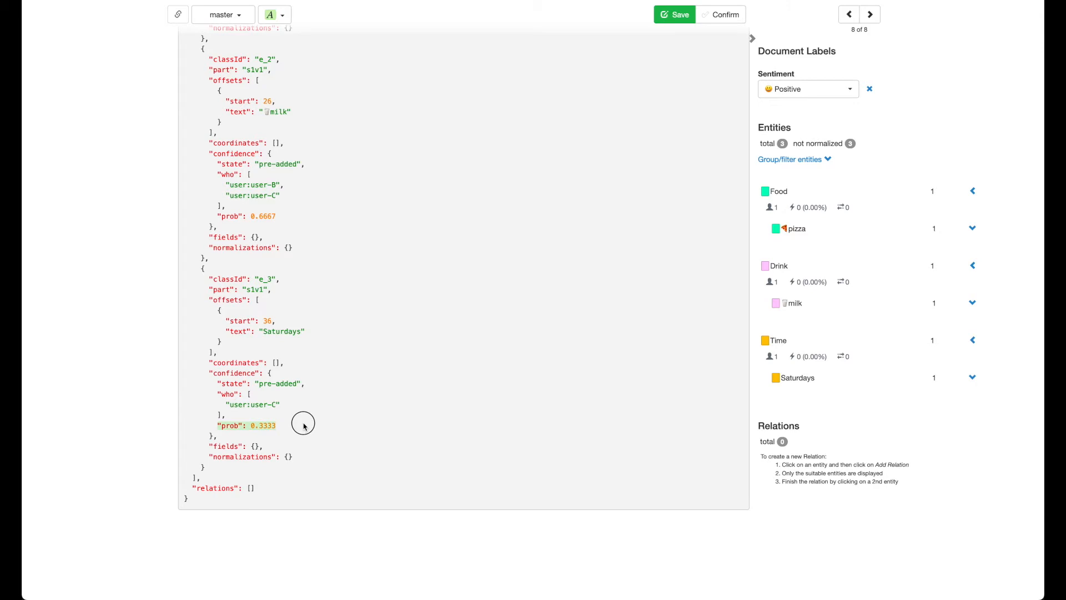
scroll(309, 225, up, 8)
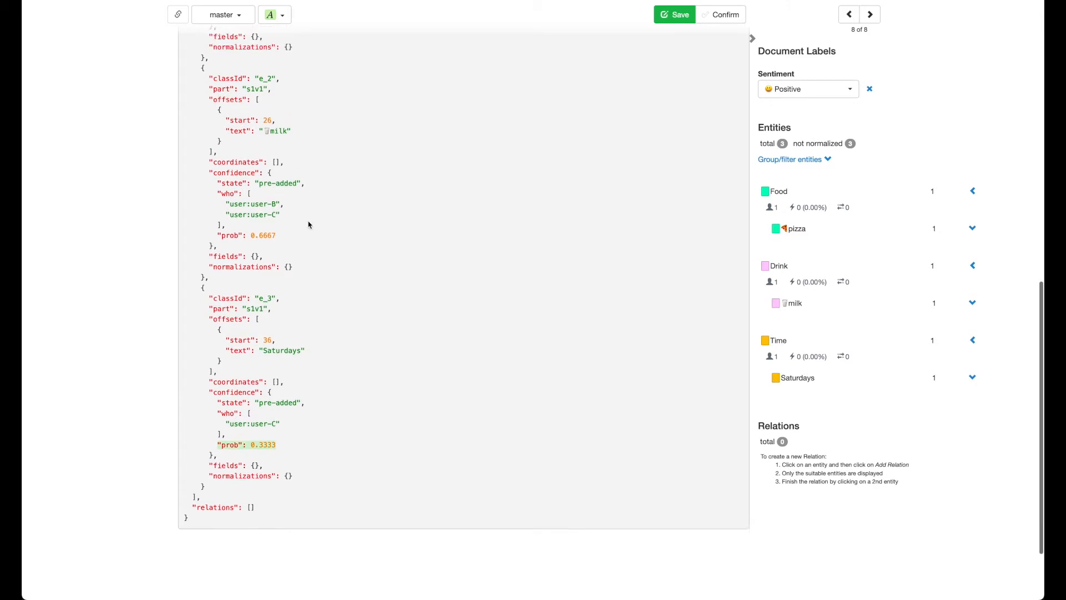
Examine the annotators and probability recorded for the Positive document label in the JSON output
scroll(309, 224, up, 3)
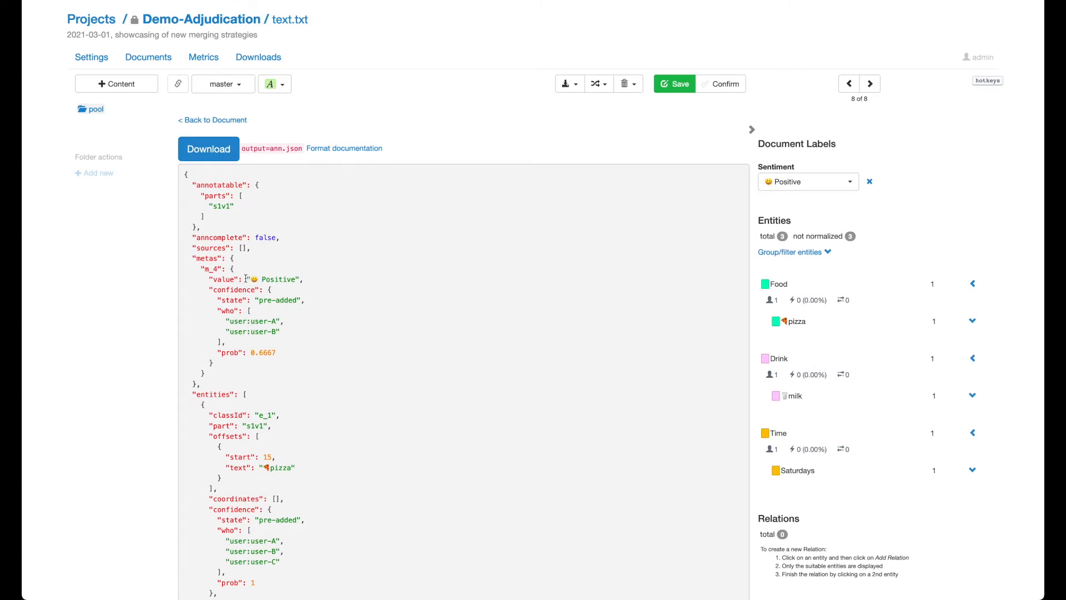
drag(246, 278, 377, 282)
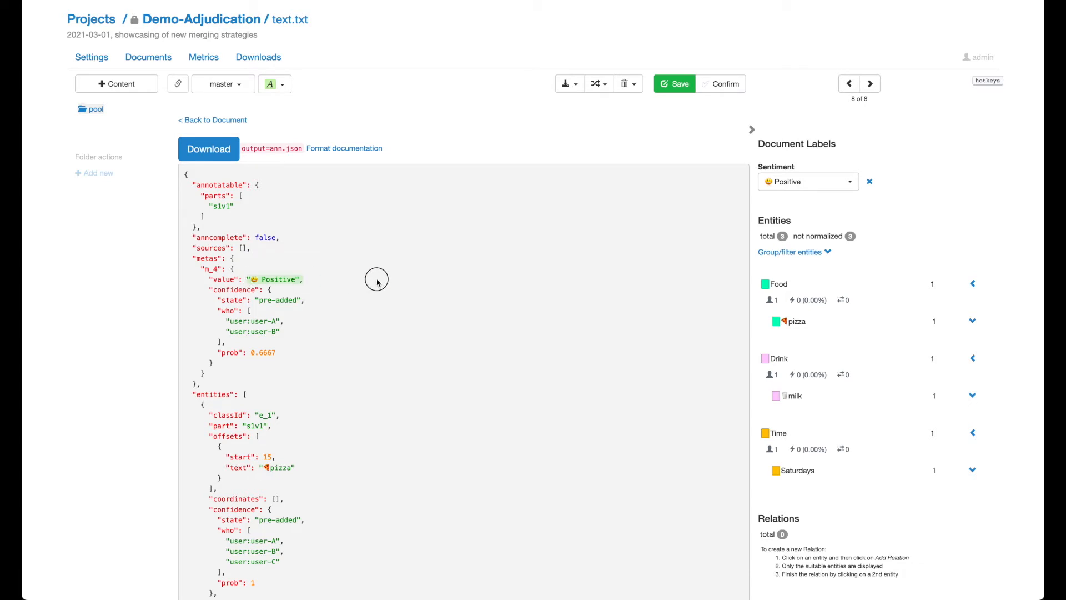
click(365, 325)
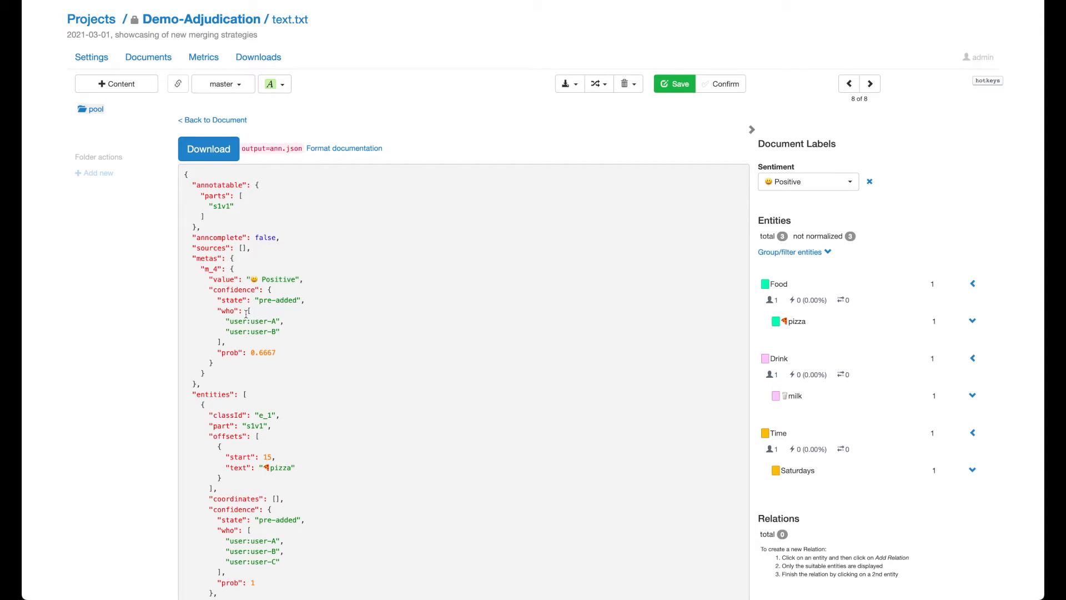
drag(217, 310, 318, 334)
click(318, 334)
drag(218, 352, 320, 355)
Return to the web editor view and merge all members' annotations into master with Adjudication by Intersection
click(567, 84)
click(579, 106)
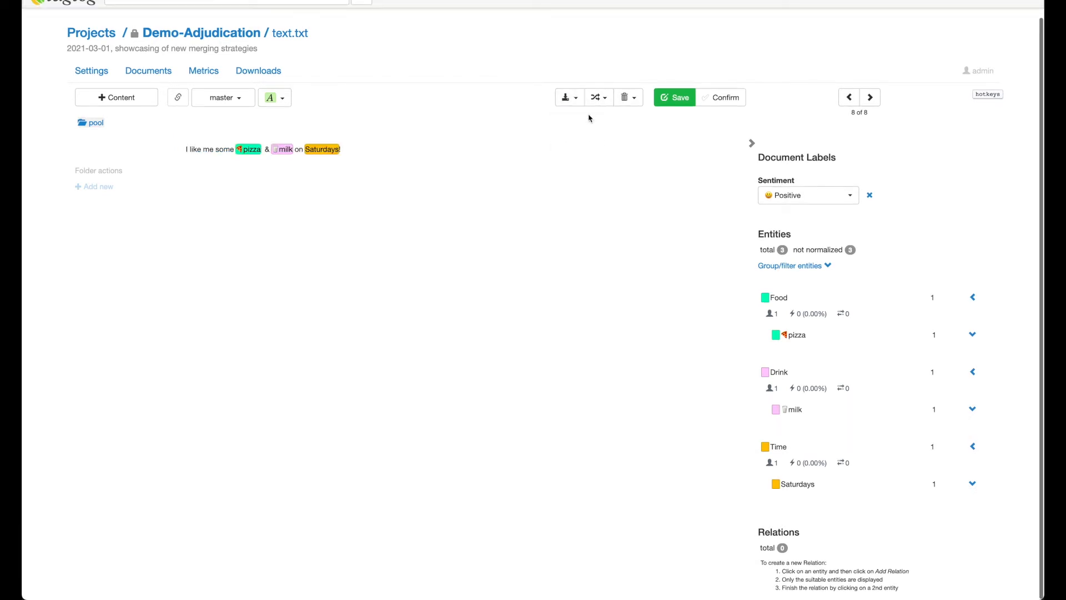
click(605, 104)
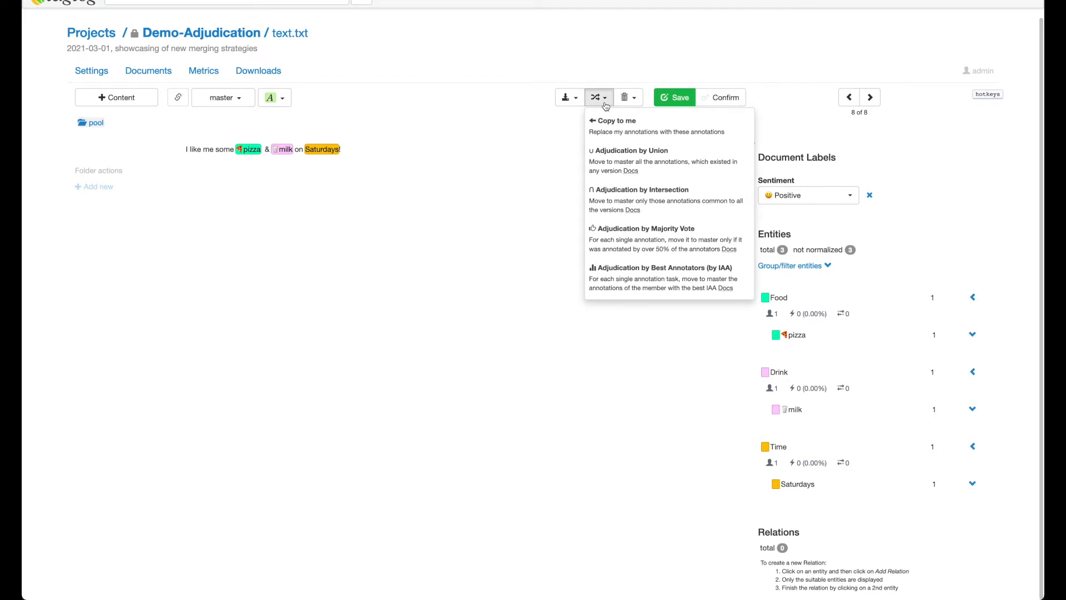
click(660, 211)
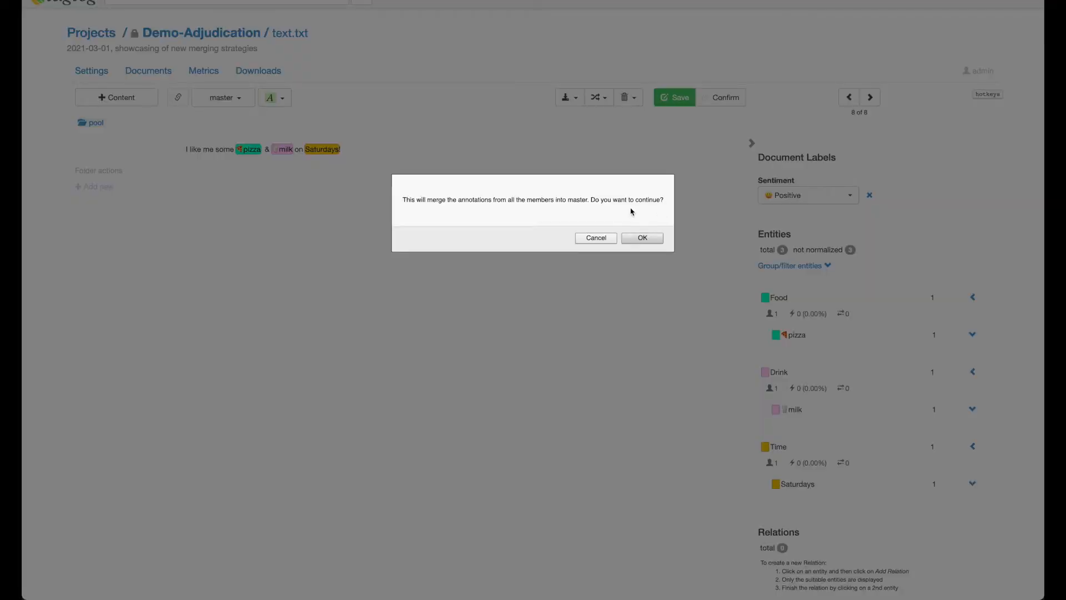
click(656, 244)
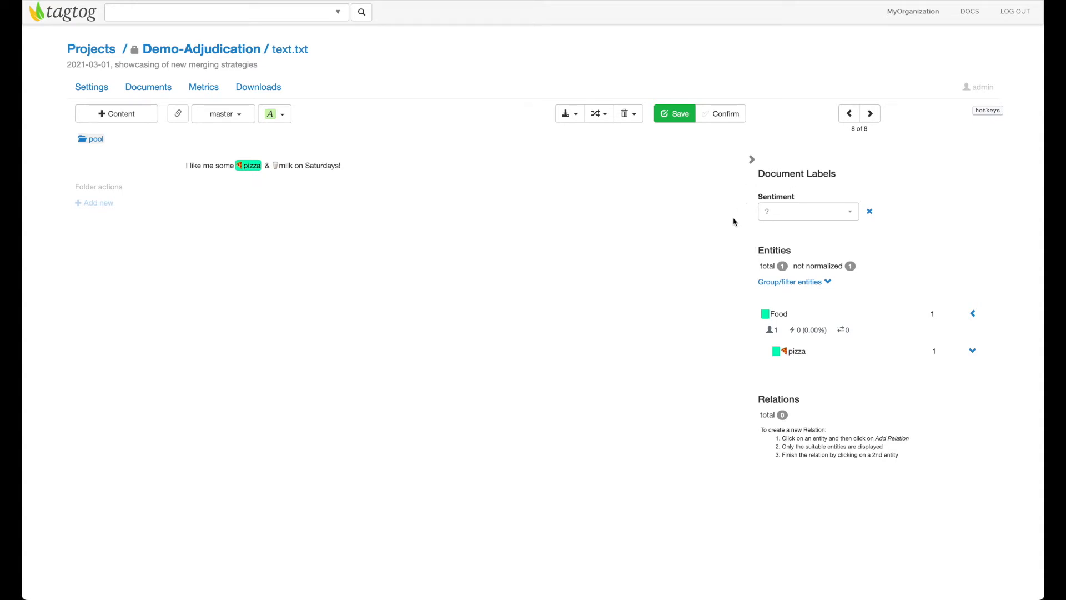
Review the Sentiment label choices in master and set the label to Positive
click(817, 218)
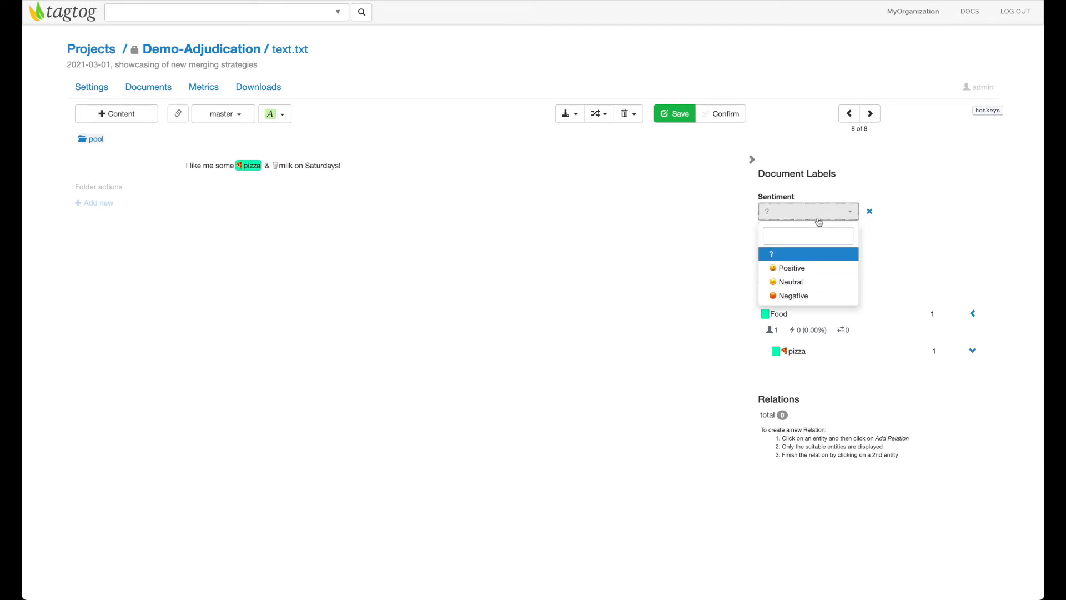
click(906, 249)
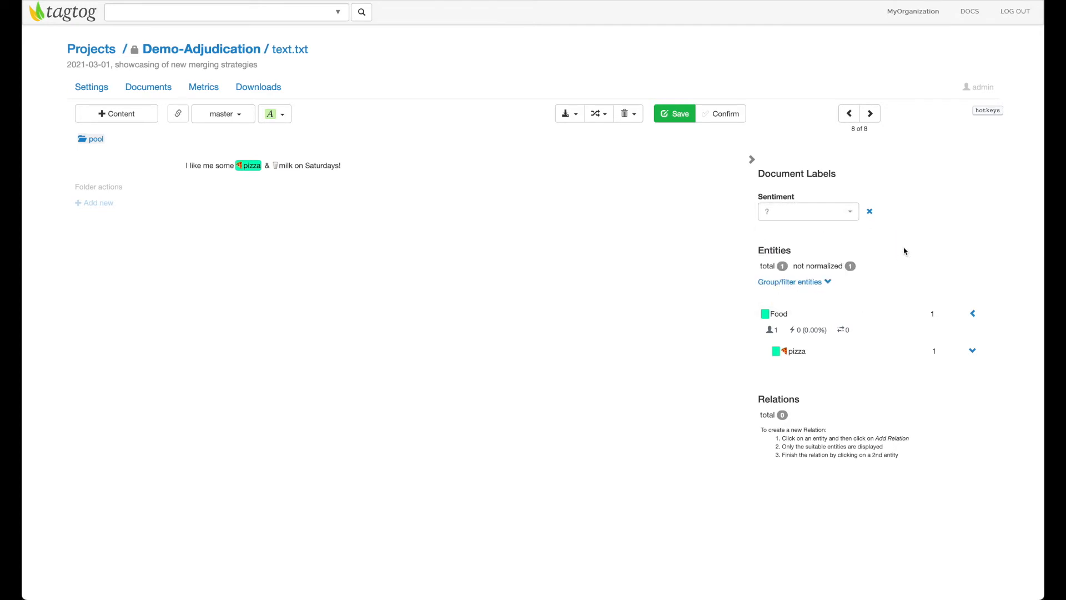
click(836, 217)
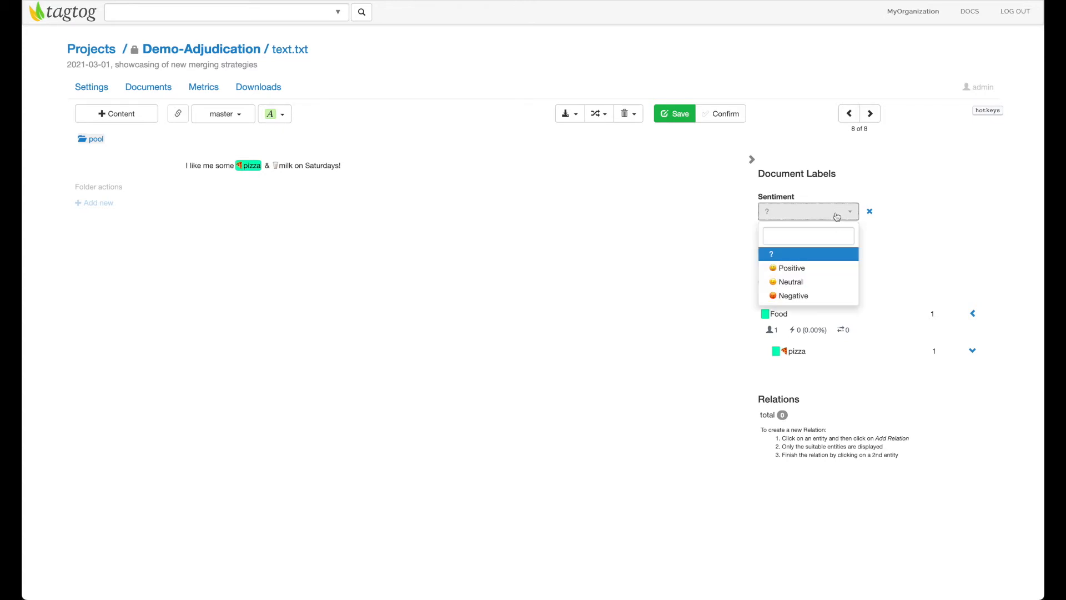
click(799, 269)
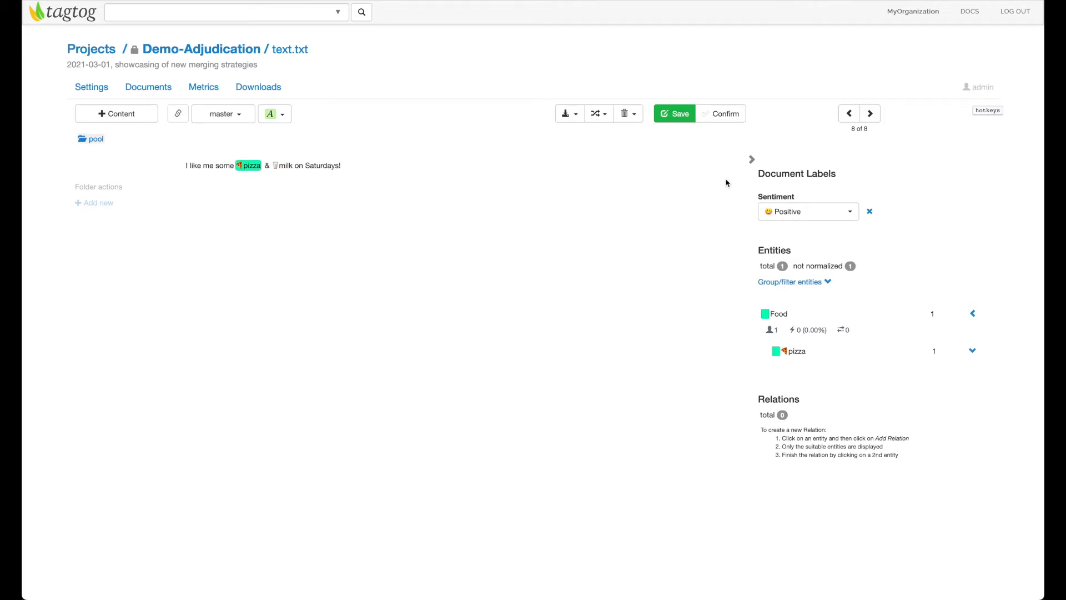
Merge all members' annotations into master with Adjudication by Majority Vote
click(602, 119)
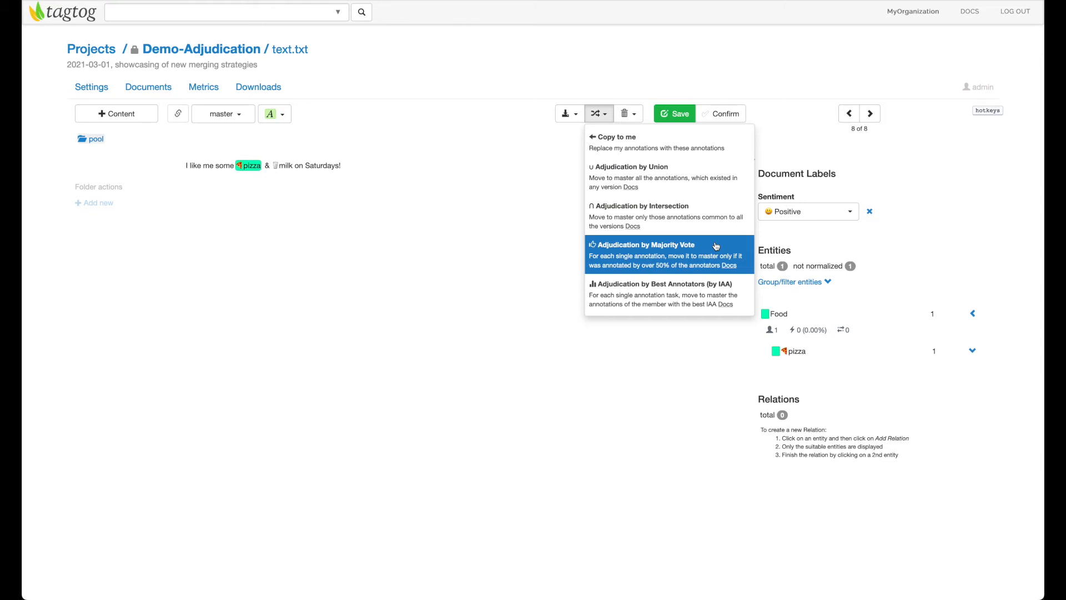
click(666, 244)
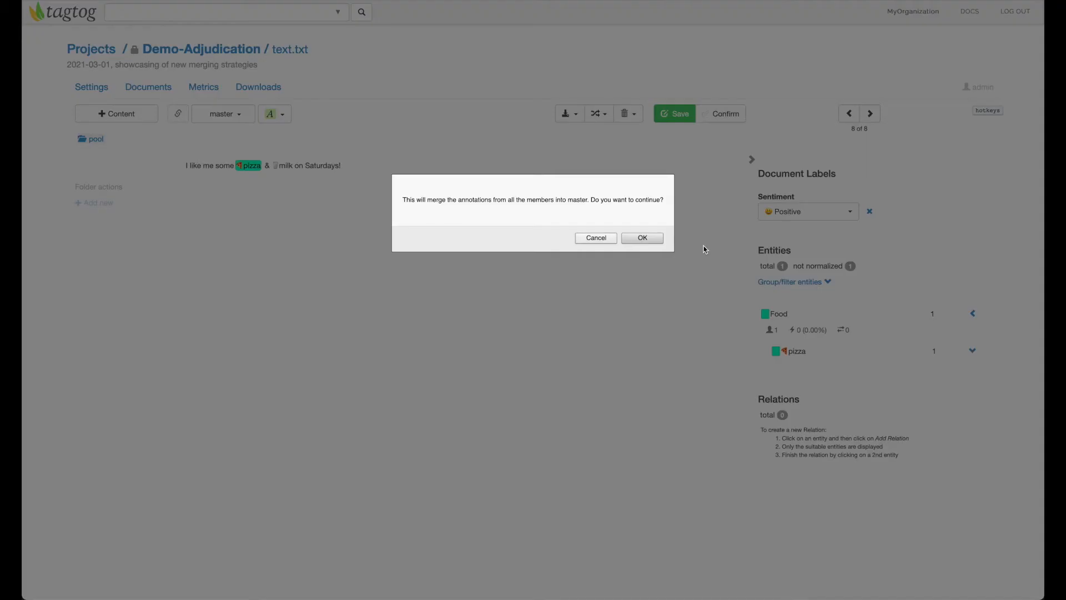
click(642, 238)
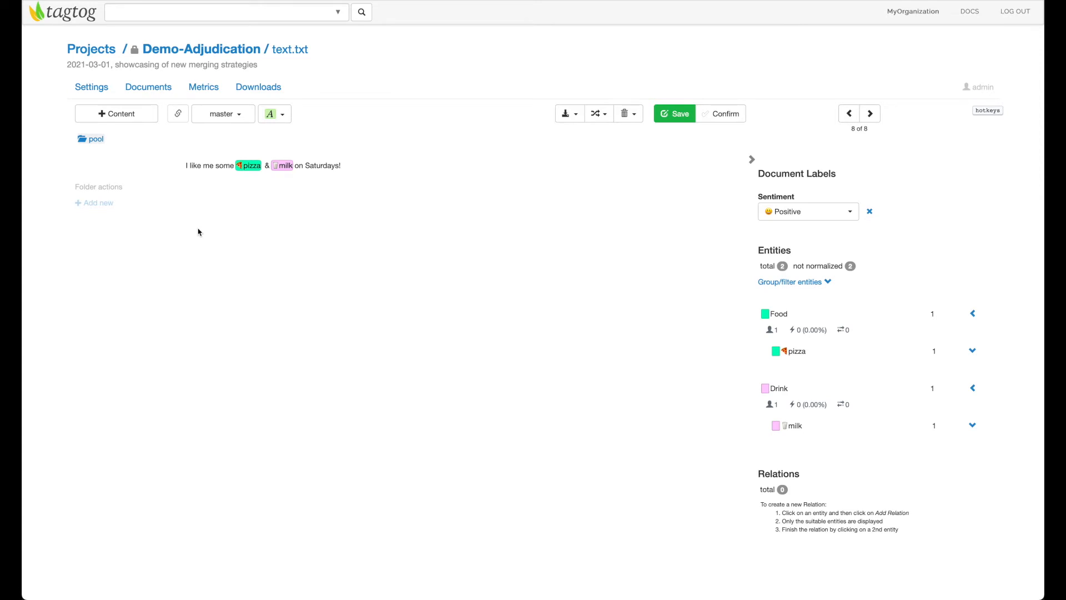
Inspect the "pizza" and "milk" entities merged into master by majority vote
click(251, 168)
click(287, 169)
click(338, 195)
Show the ann.json output of the majority-vote merge and examine the annotators and probability of the "pizza" entity
click(597, 115)
click(567, 114)
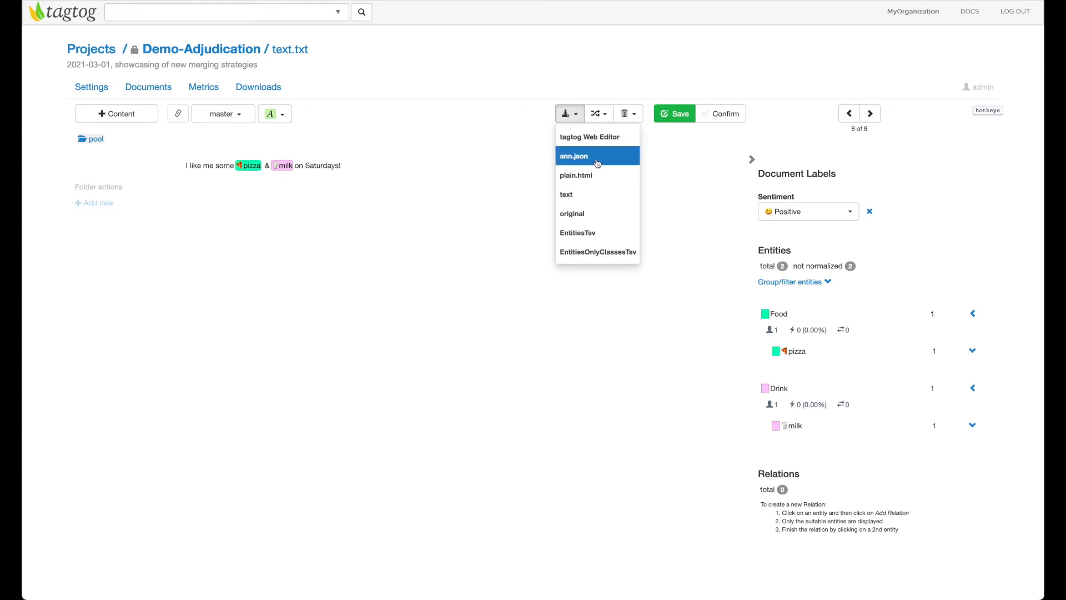
click(597, 161)
scroll(493, 269, down, 3)
scroll(493, 270, down, 1)
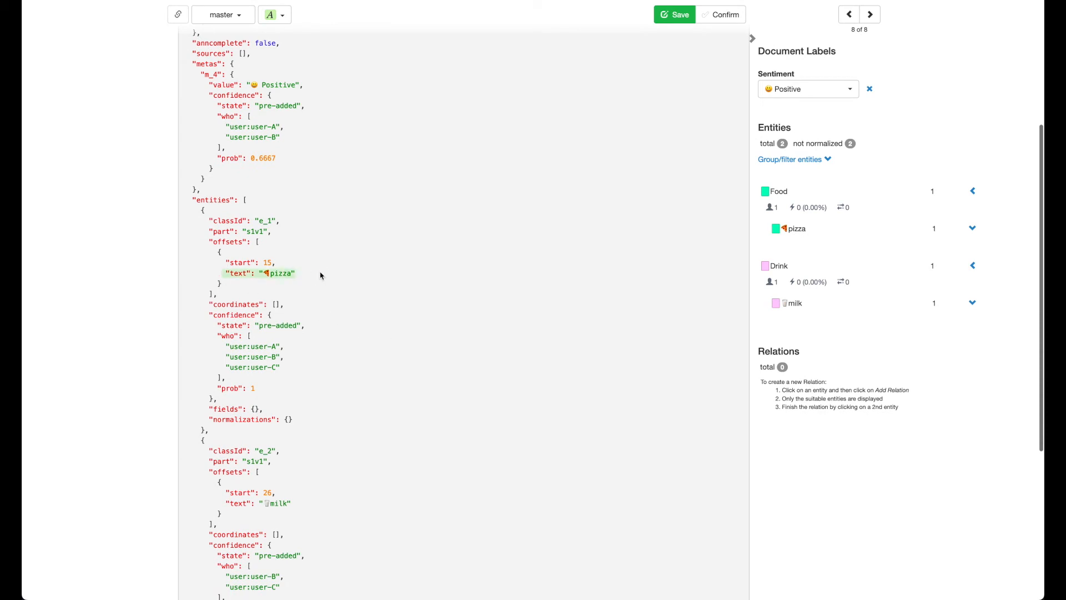
drag(220, 337, 295, 382)
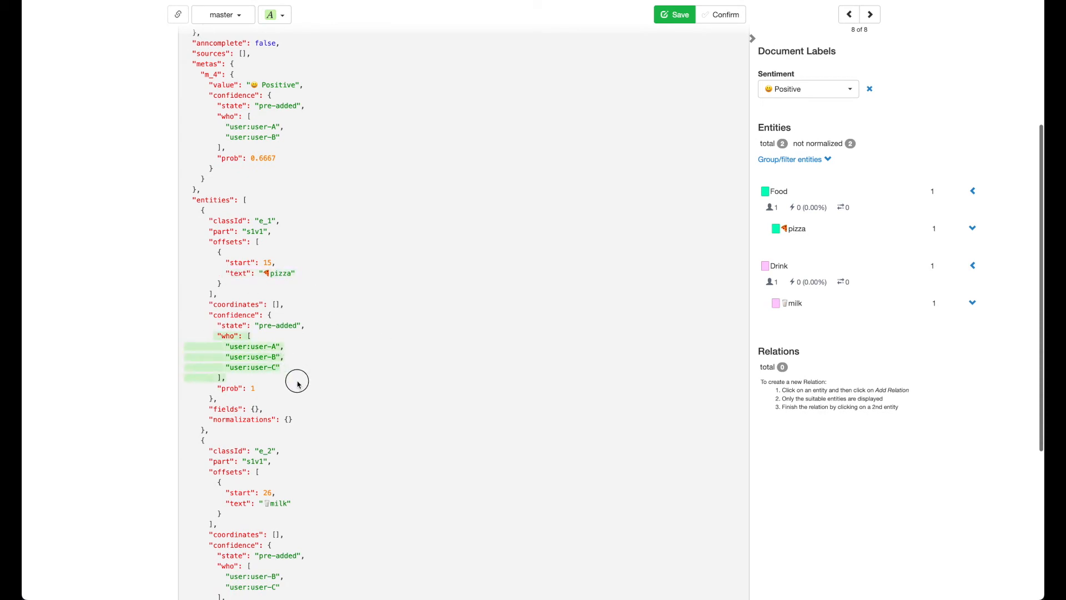
scroll(300, 386, down, 1)
scroll(300, 386, down, 2)
drag(215, 302, 256, 302)
Examine the annotators and probability of the "milk" entity in the majority-vote JSON output
scroll(275, 304, down, 3)
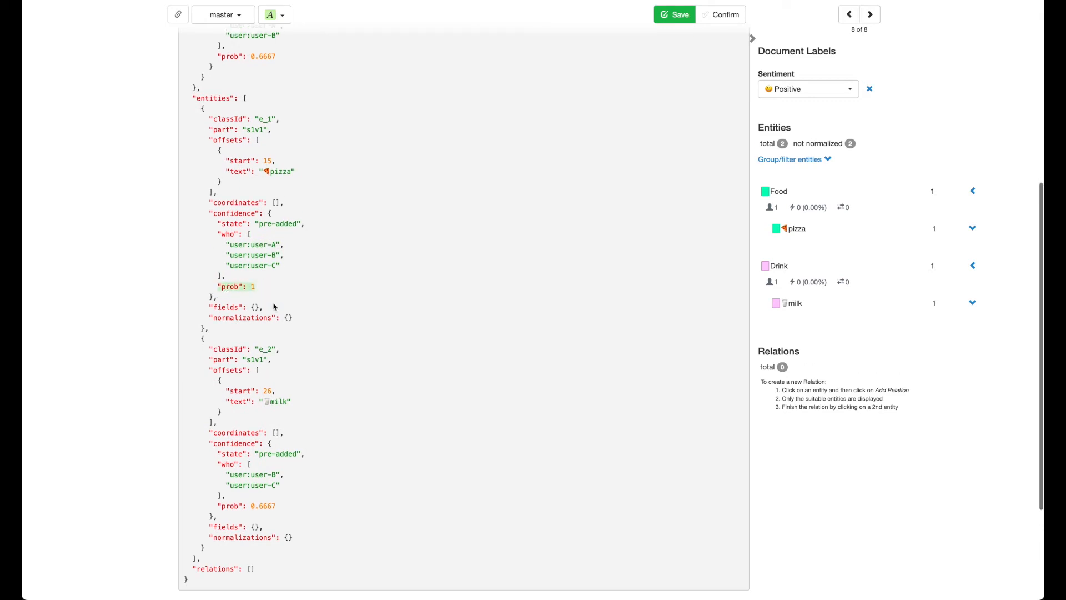
drag(226, 295, 292, 295)
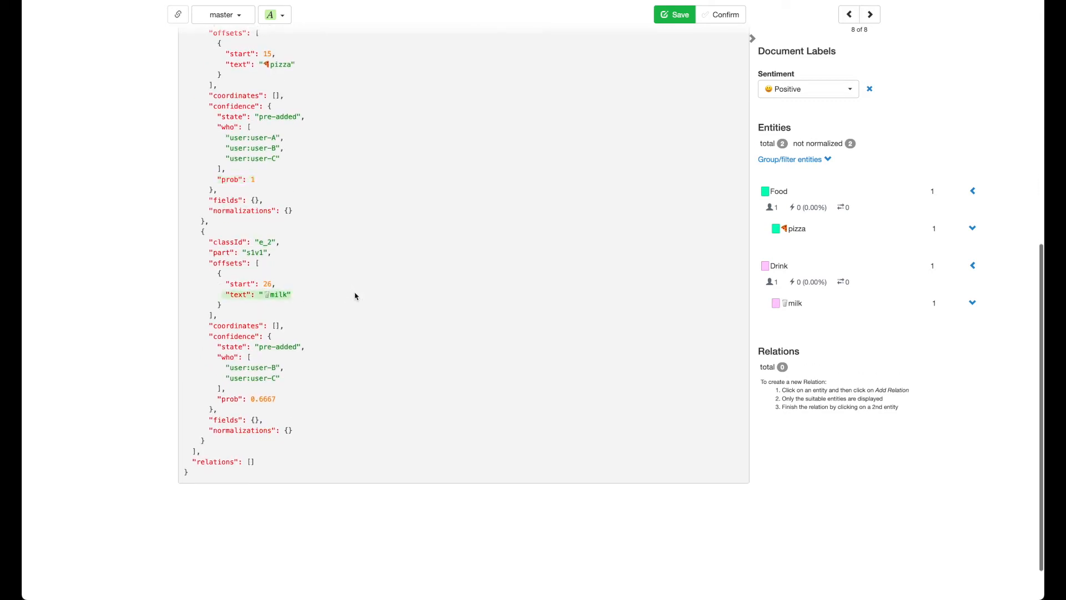
drag(223, 358, 268, 400)
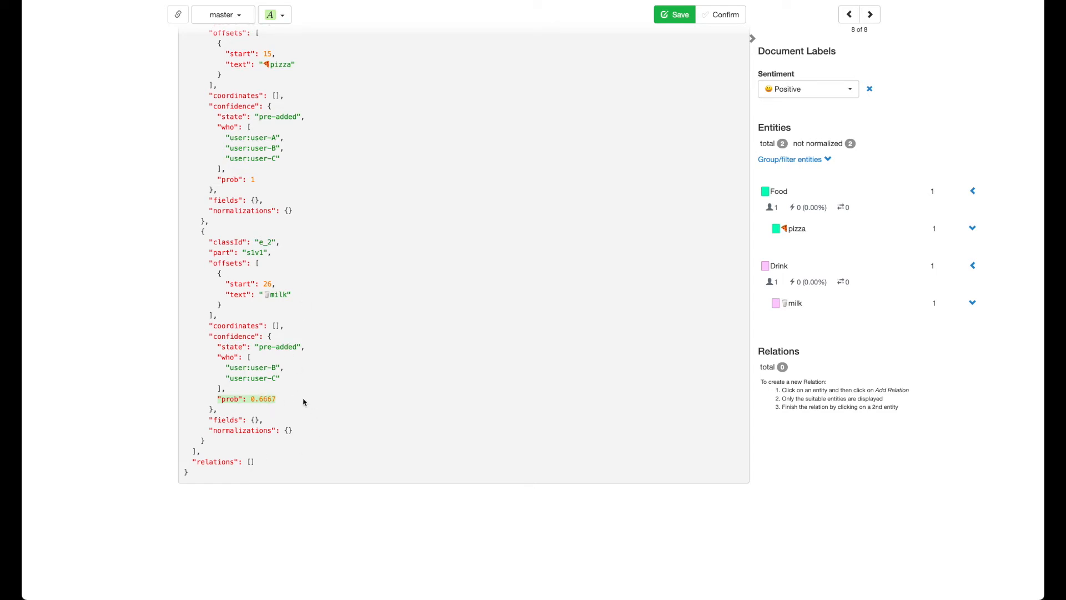
Check the annotators and probability of the Positive document label in the majority-vote JSON output
scroll(297, 390, up, 6)
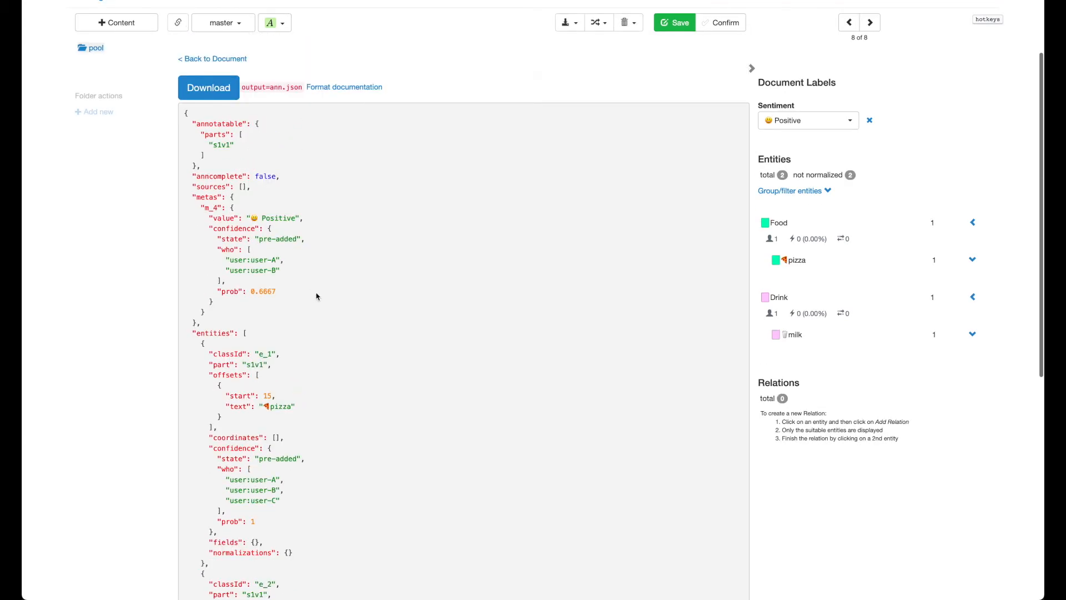
drag(247, 218, 311, 221)
click(312, 287)
drag(218, 249, 296, 286)
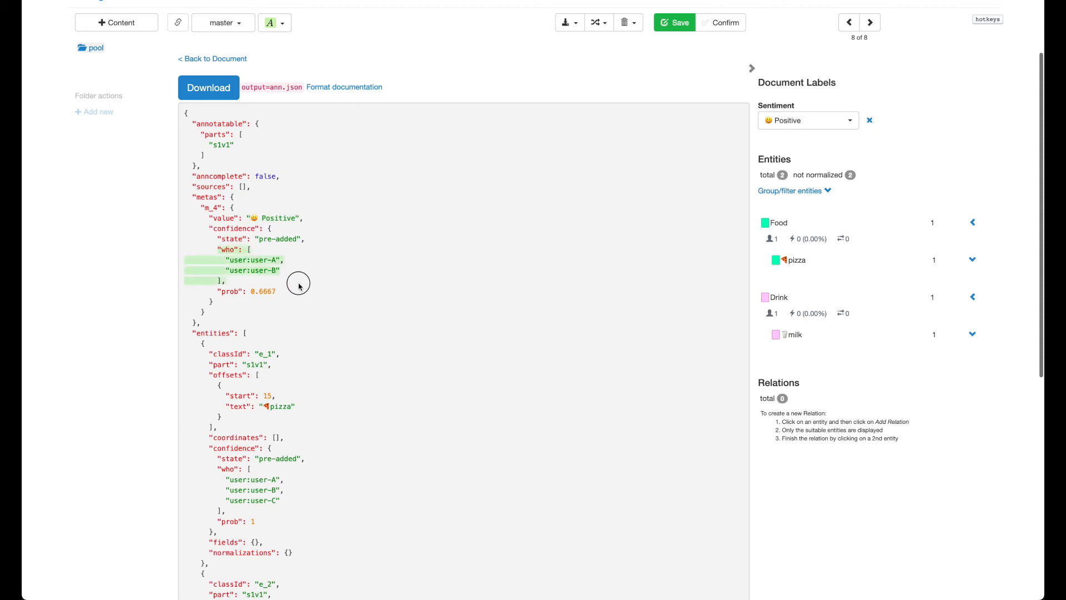
click(279, 296)
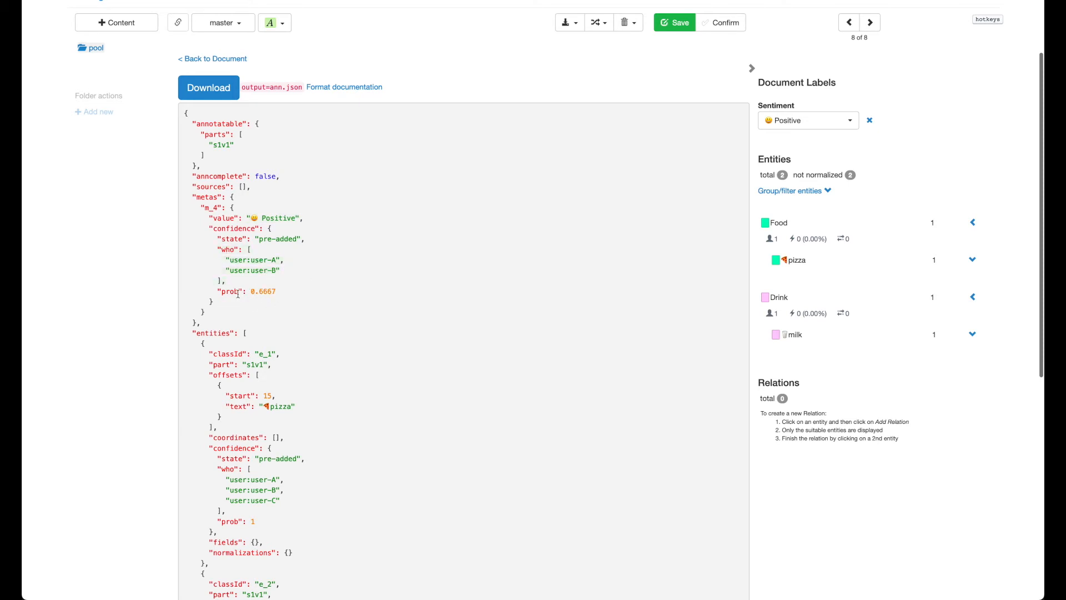
drag(216, 291, 283, 292)
Return to the web editor view of text.txt and review the available adjudication strategies
scroll(294, 301, up, 1)
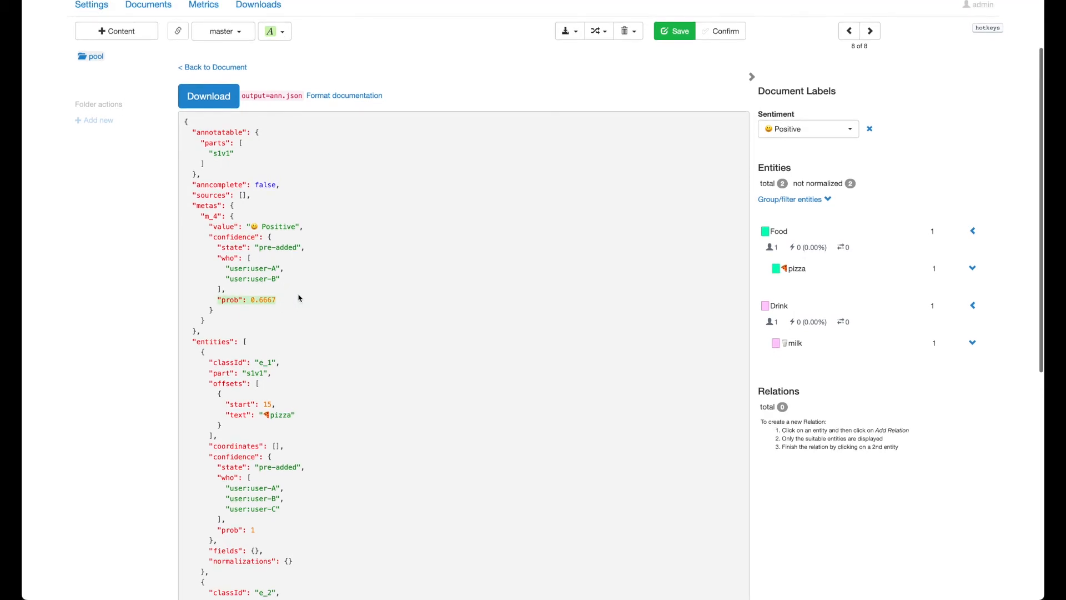
scroll(298, 298, up, 1)
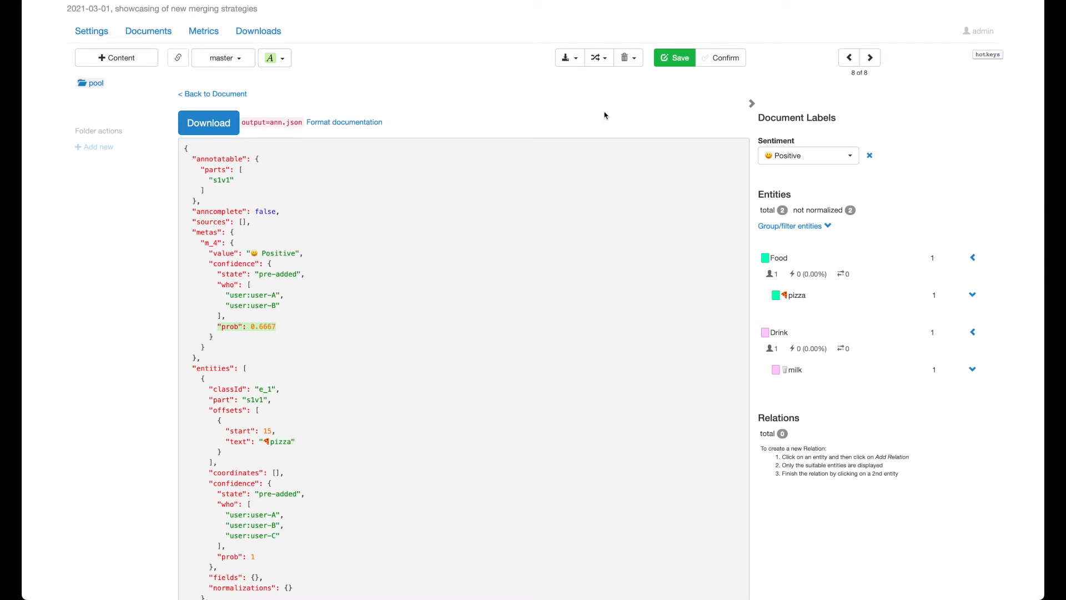
click(607, 67)
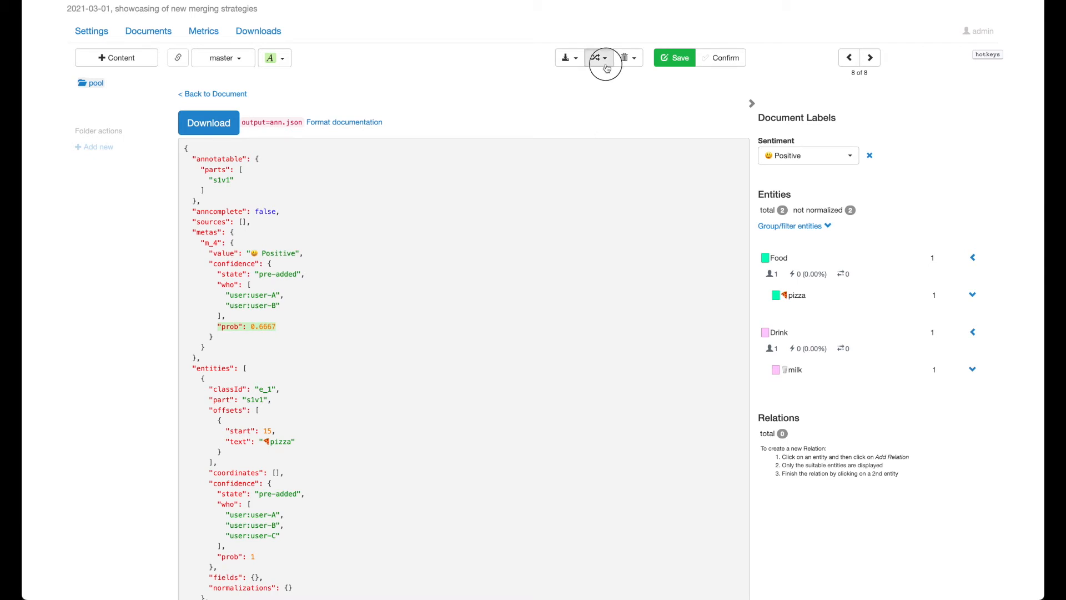
click(570, 64)
click(593, 82)
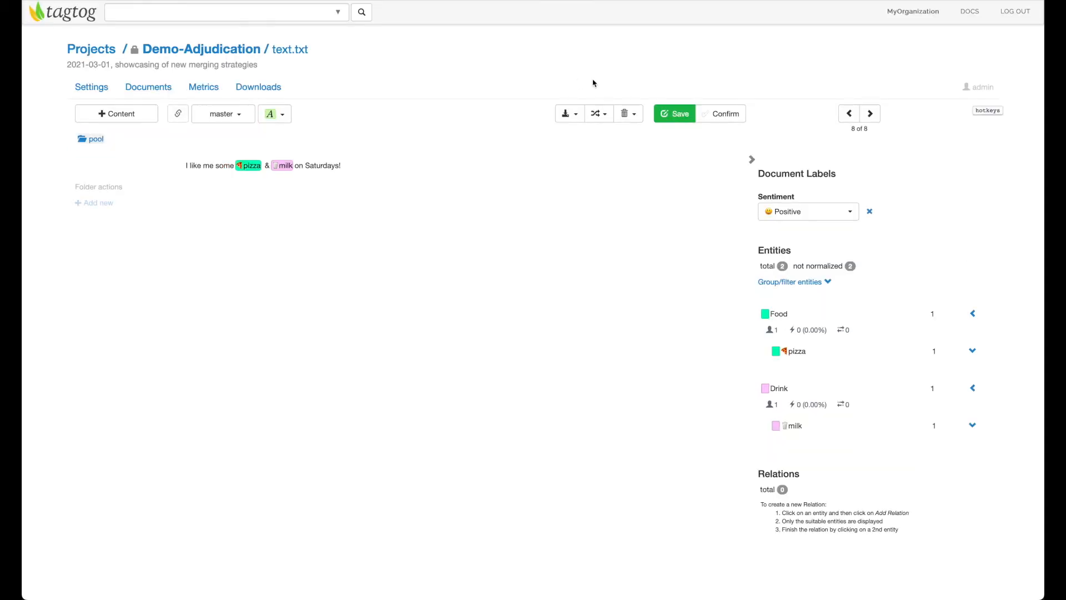
click(600, 113)
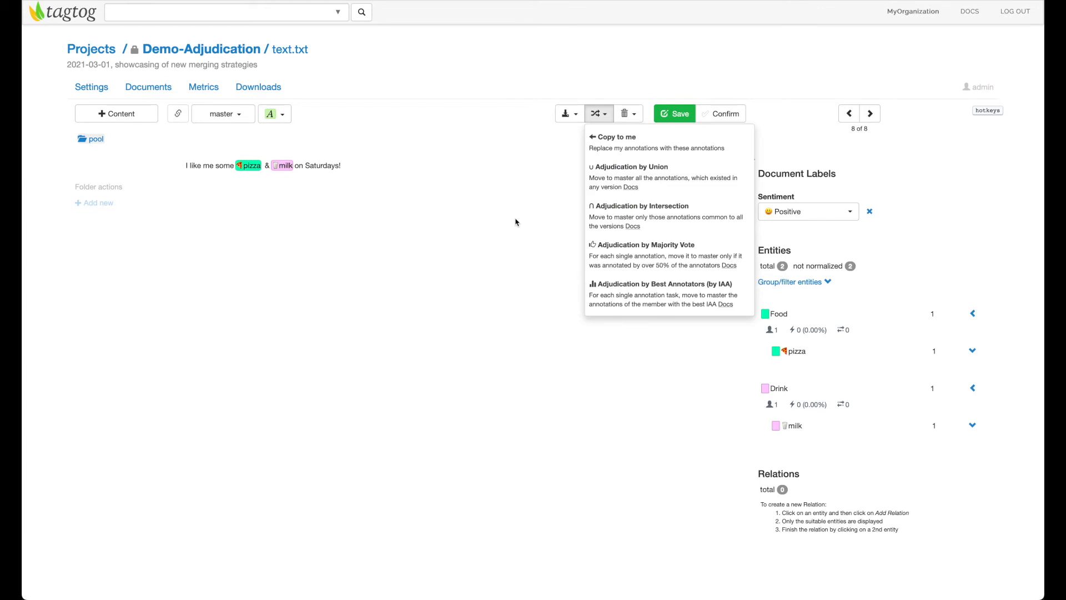
click(444, 164)
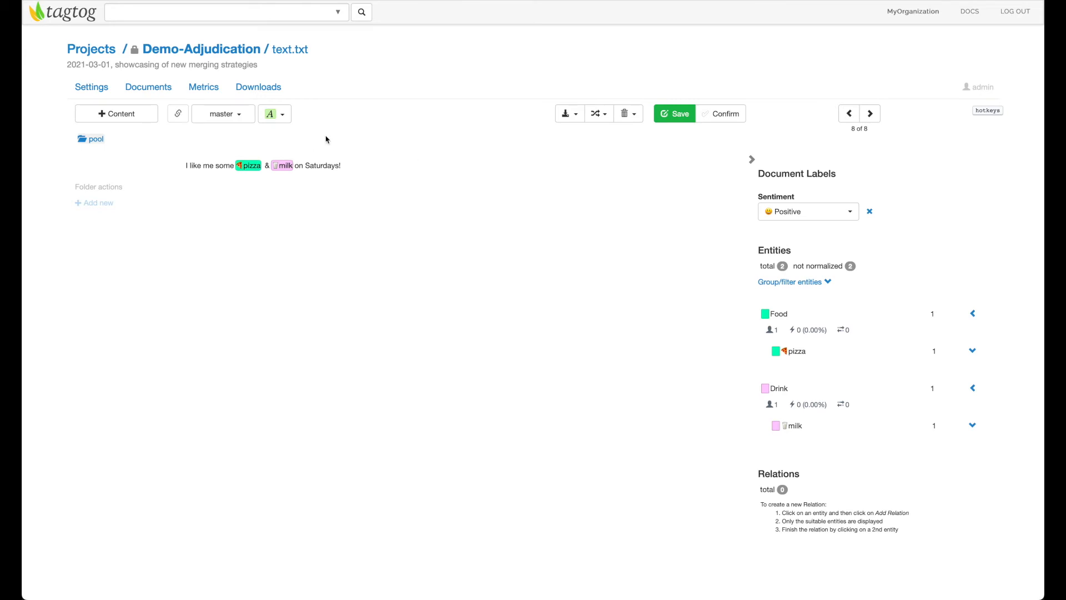
Open the project's metrics and locate the Inter-Annotator Agreement (IAA) section
click(216, 95)
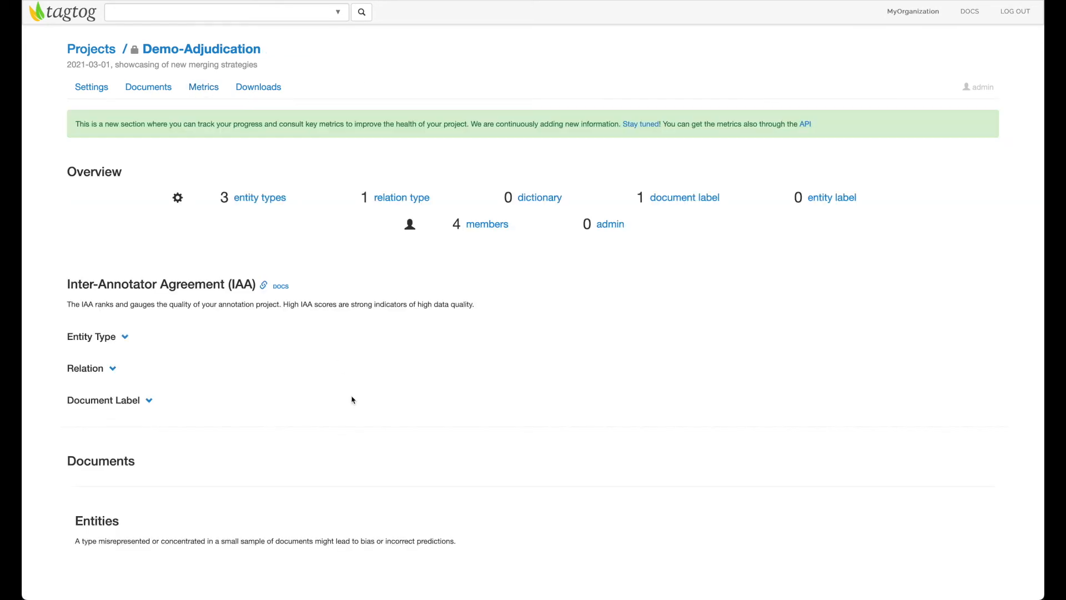
scroll(351, 399, down, 2)
scroll(352, 399, down, 2)
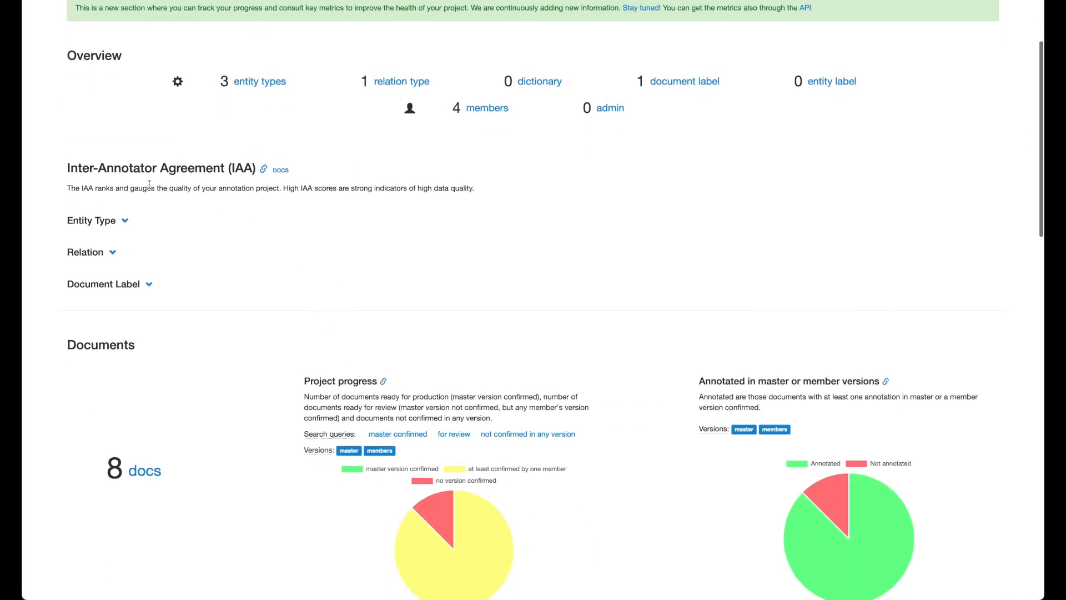
drag(67, 168, 277, 169)
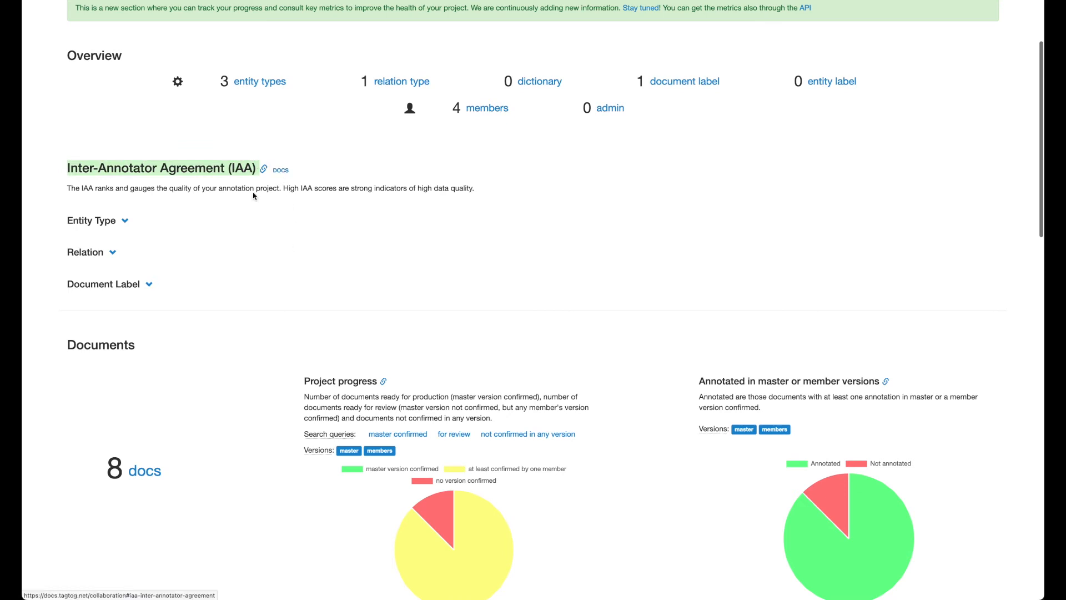
click(160, 225)
Expand the Entity Type agreement and examine the annotator matrices for Time, Drink and Food
click(125, 220)
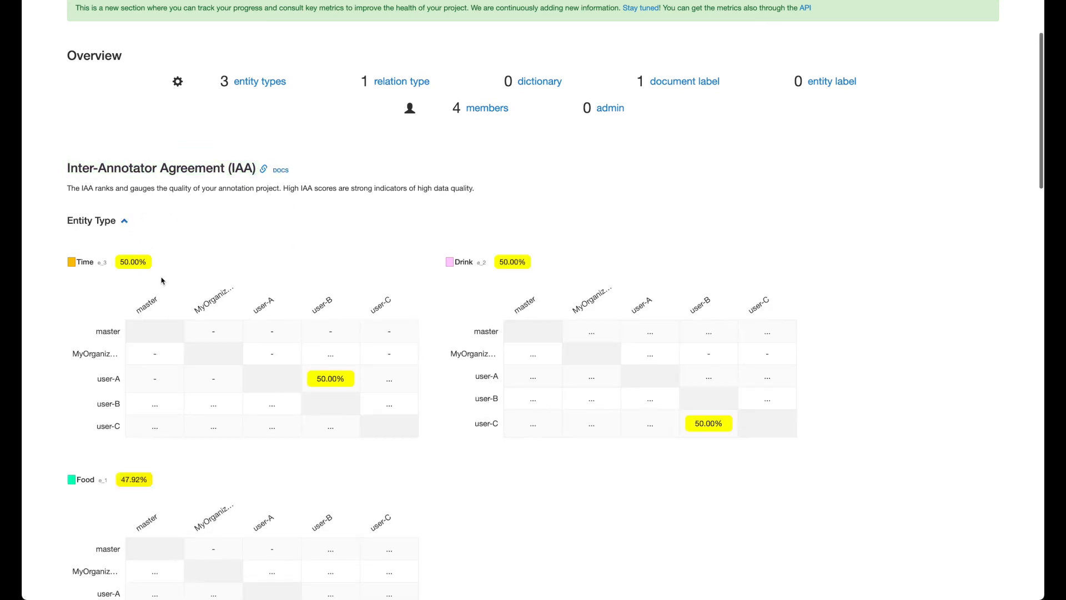
scroll(162, 280, down, 1)
scroll(161, 281, down, 1)
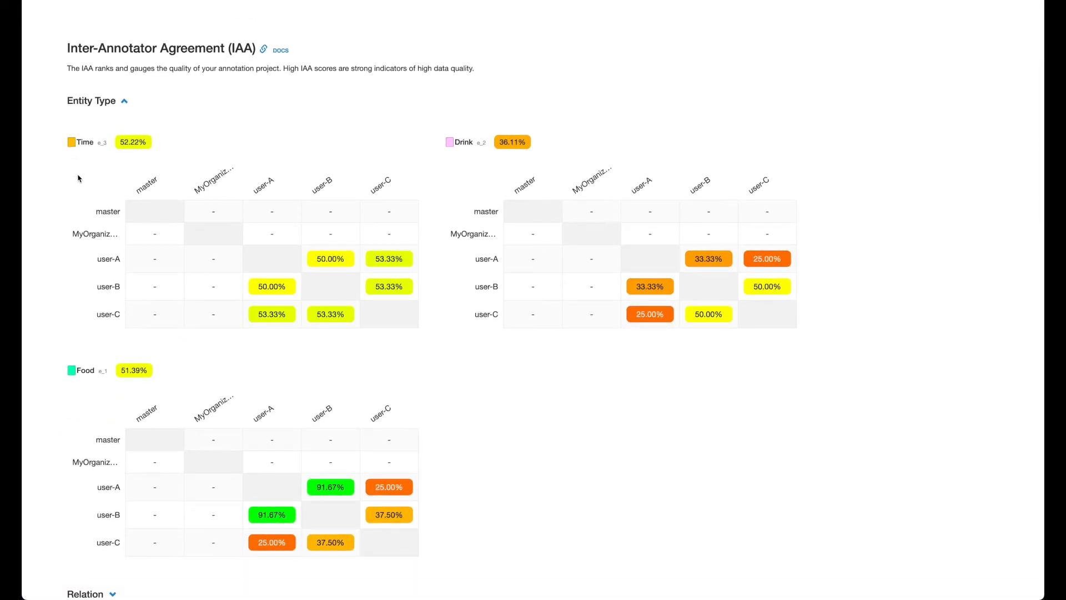
scroll(95, 375, down, 3)
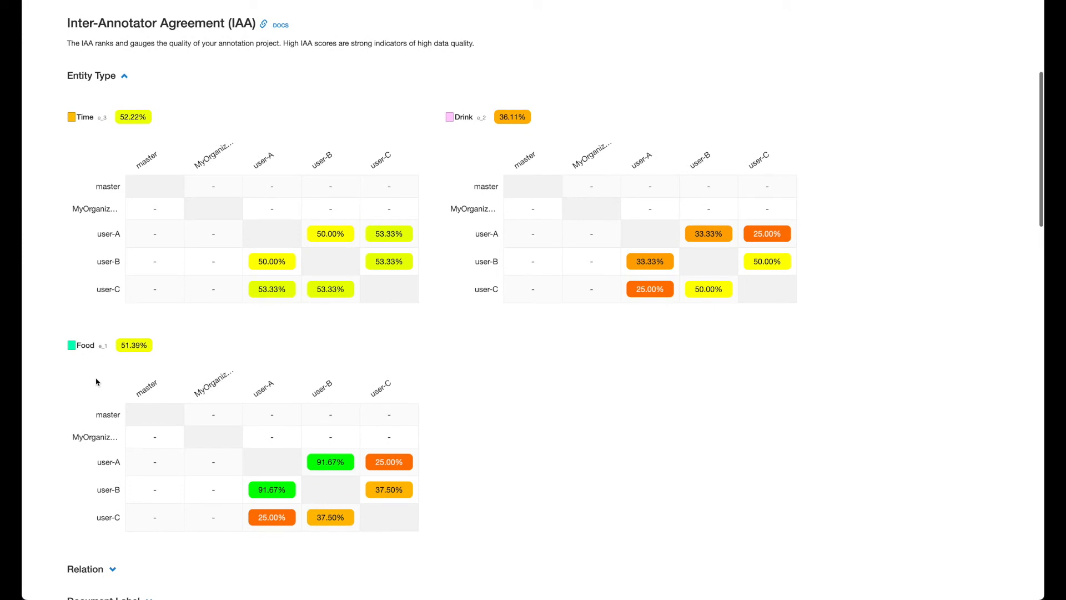
Expand the Document Label agreement and compare the annotators' IAA scores across the Sentiment, Time, Drink and Food matrices
click(149, 430)
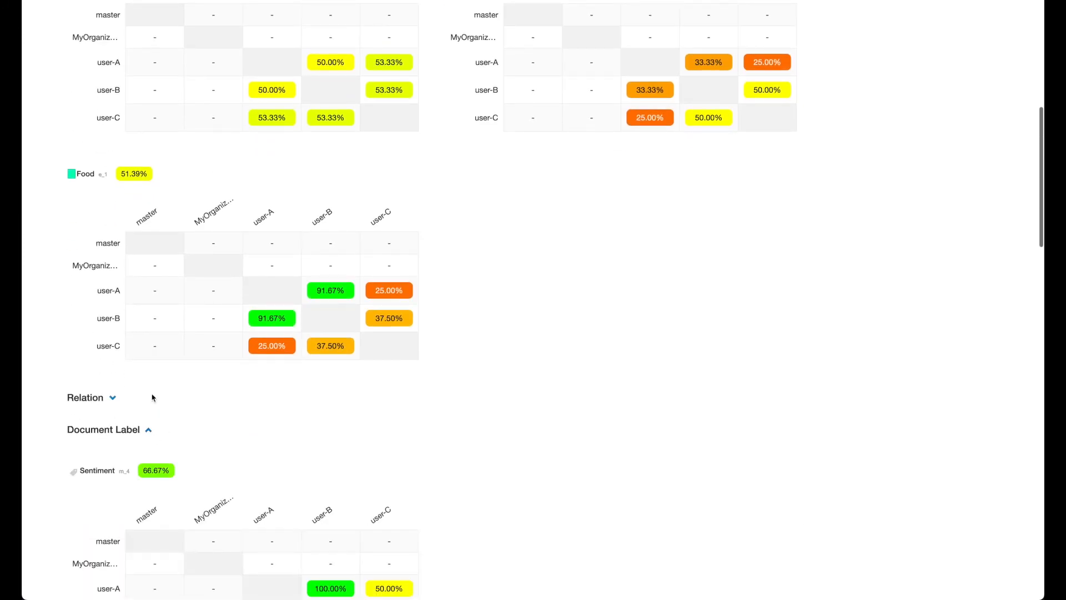
scroll(238, 302, up, 5)
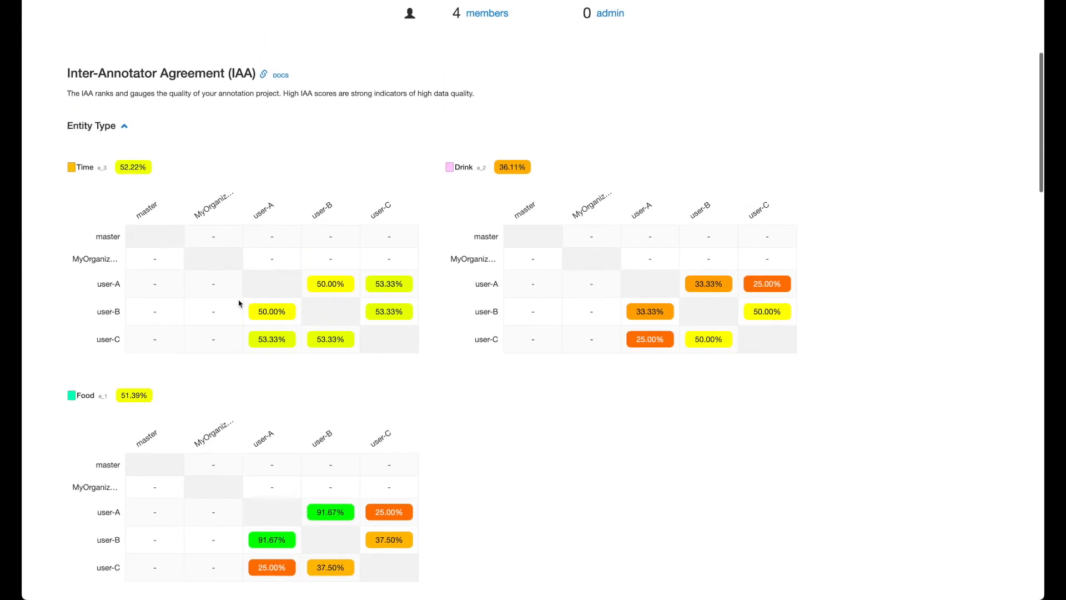
scroll(239, 303, down, 2)
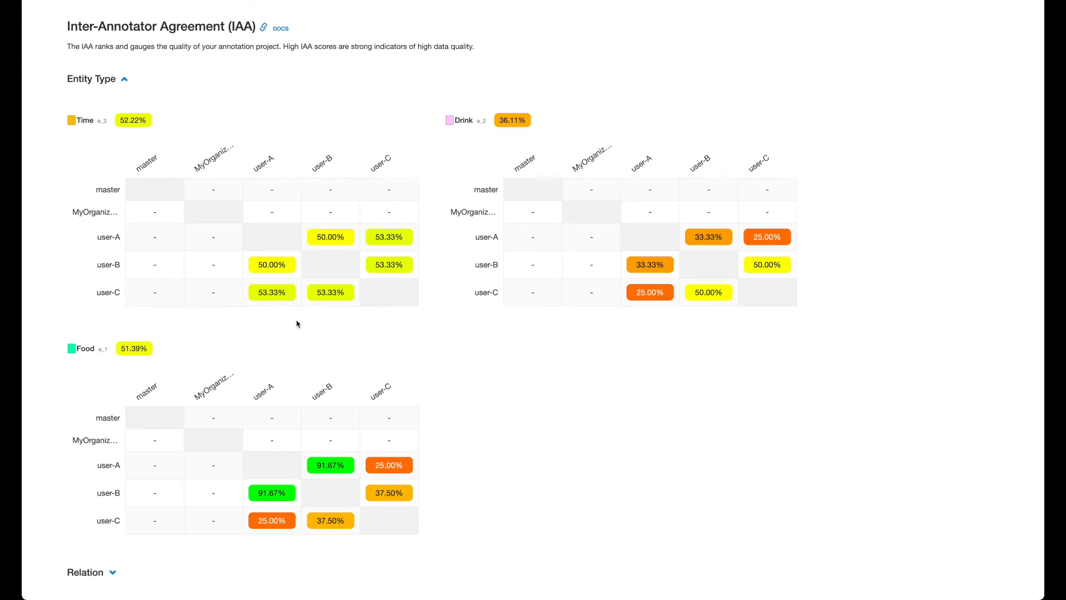
scroll(385, 331, up, 1)
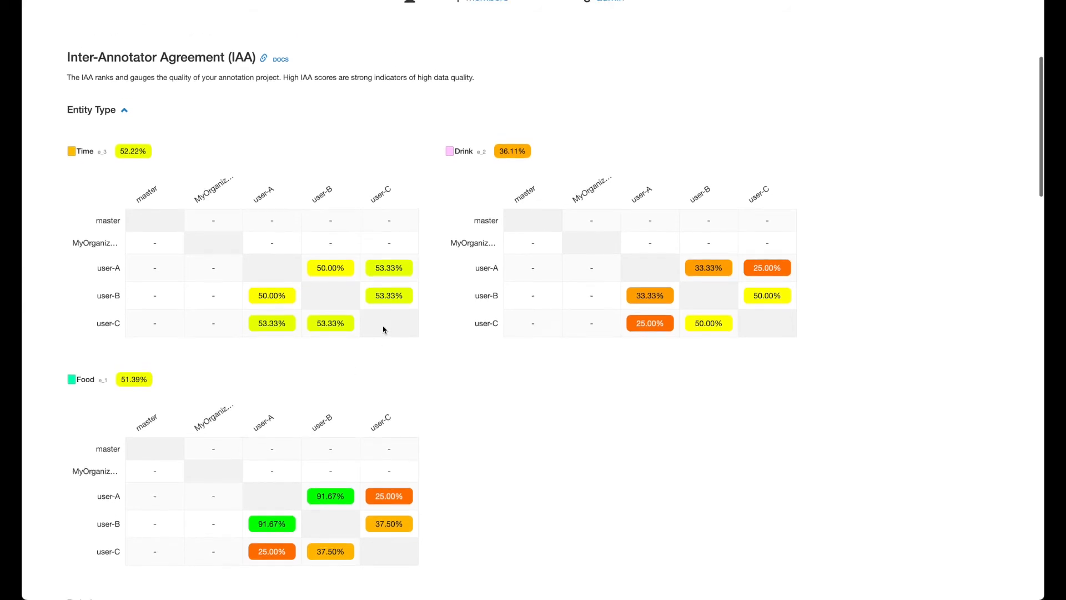
scroll(422, 333, down, 1)
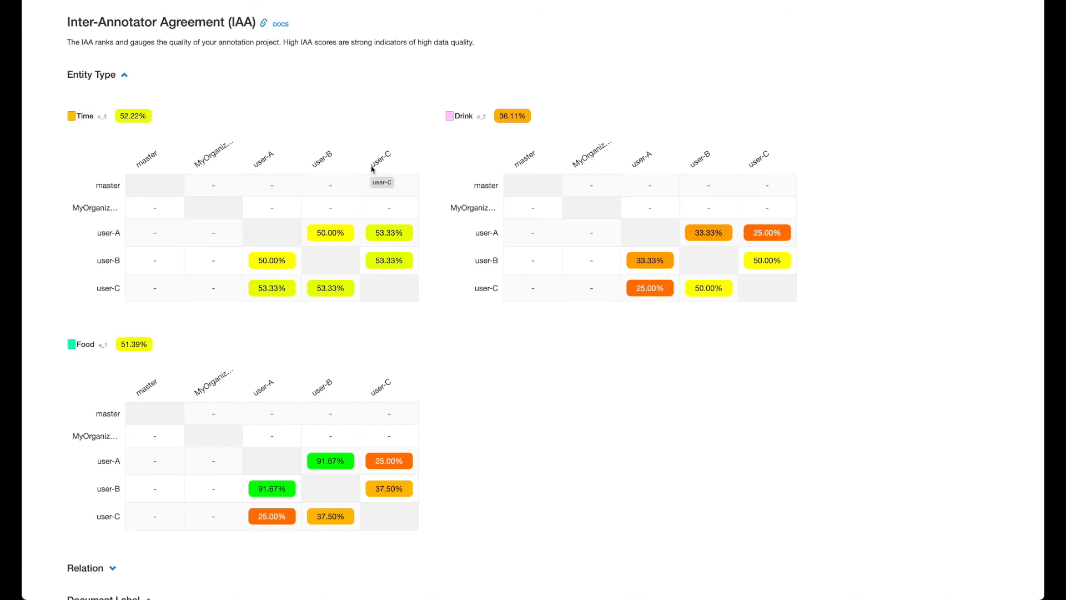
drag(371, 163, 389, 155)
click(418, 154)
Return to text.txt and merge the members' annotations into master with Adjudication by Best Annotators (by IAA)
key(alt+Left)
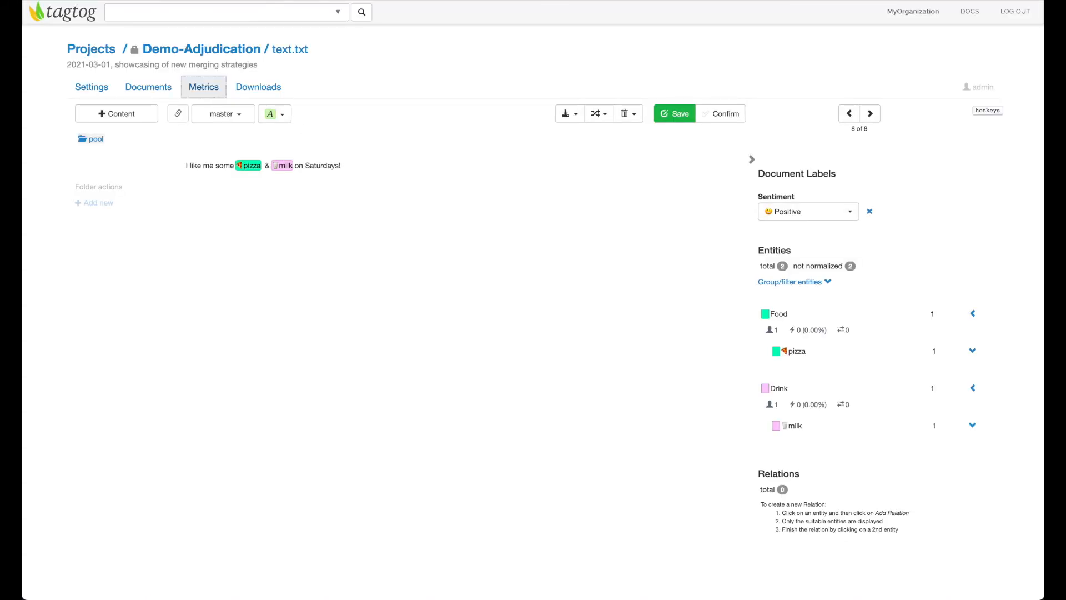
click(542, 168)
click(607, 116)
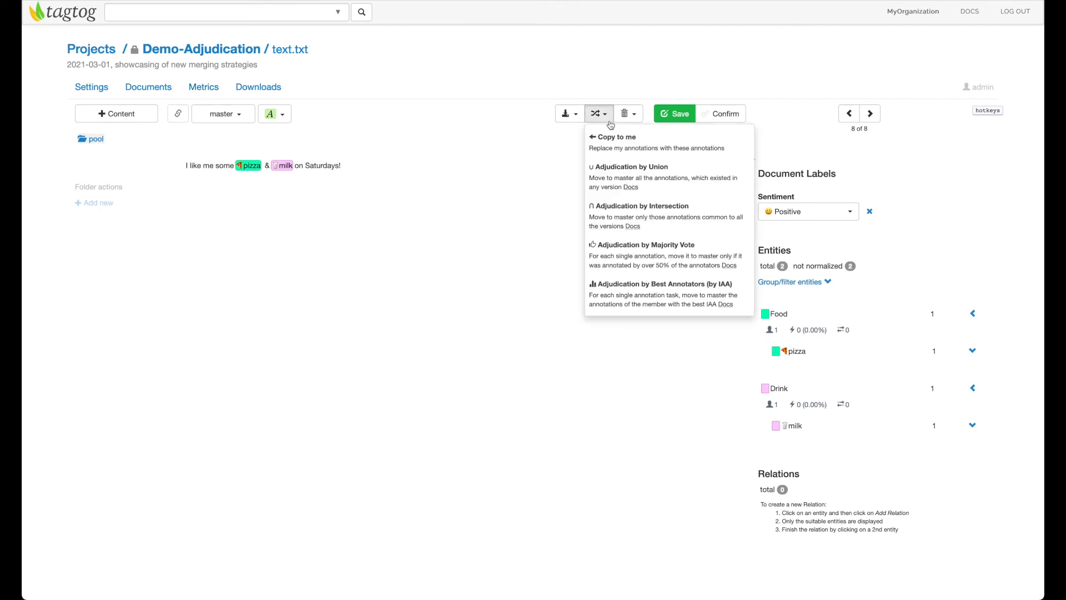
click(674, 303)
click(644, 239)
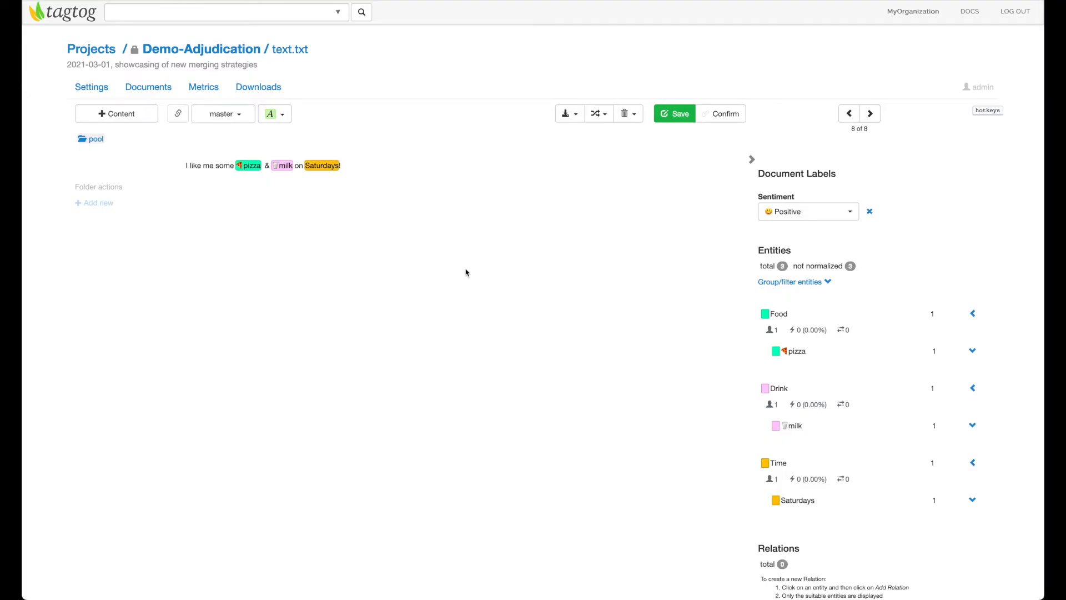
click(269, 196)
Open the ann.json output of the merged master version and check the annotator and probability of the Saturdays entity
click(576, 119)
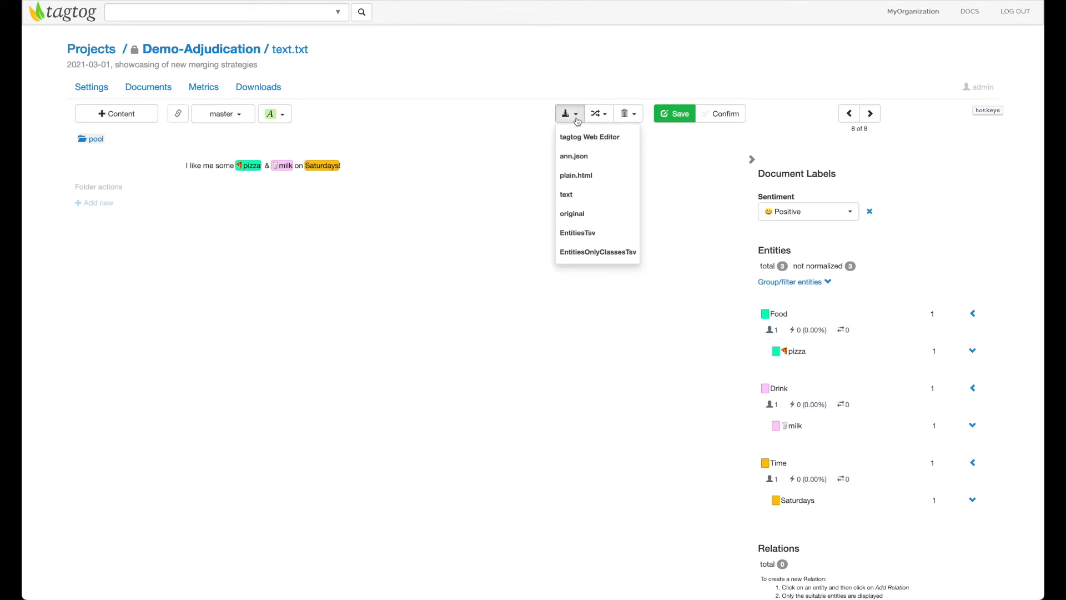
click(602, 161)
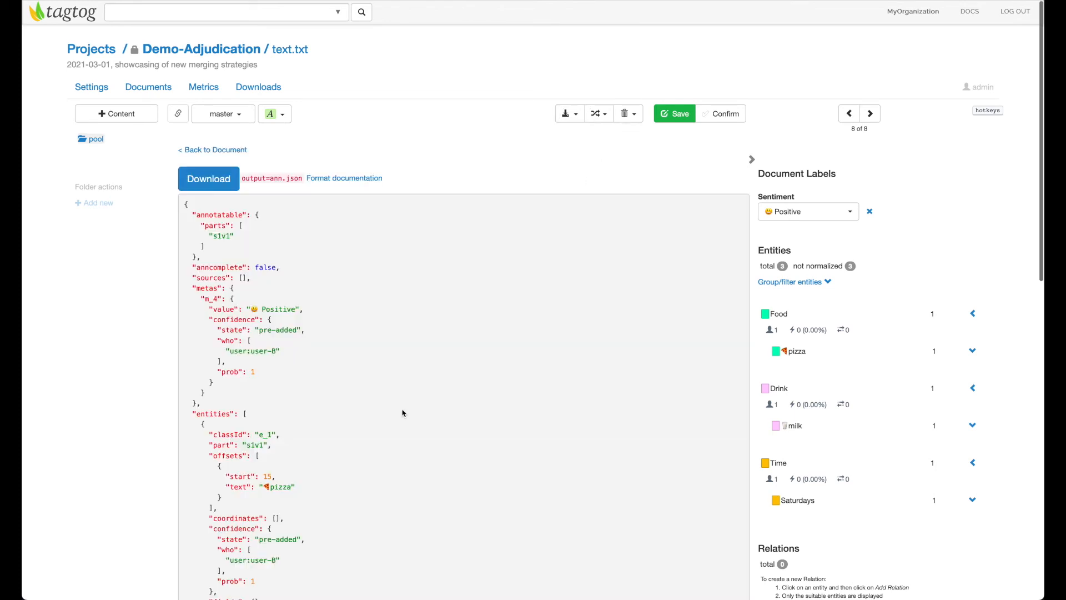
scroll(402, 413, down, 8)
scroll(402, 413, down, 3)
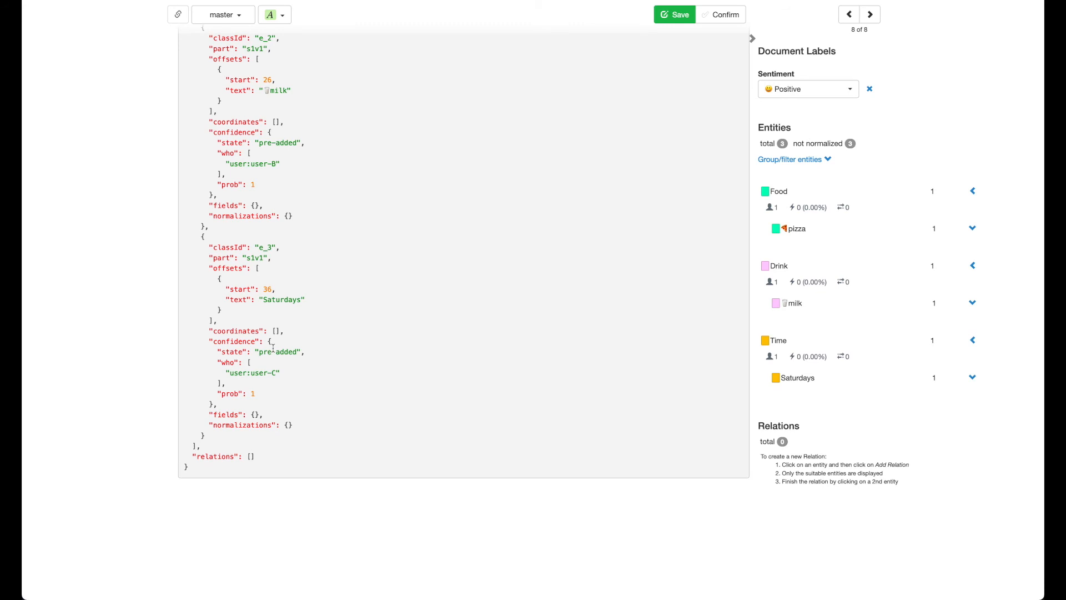
drag(214, 362, 306, 393)
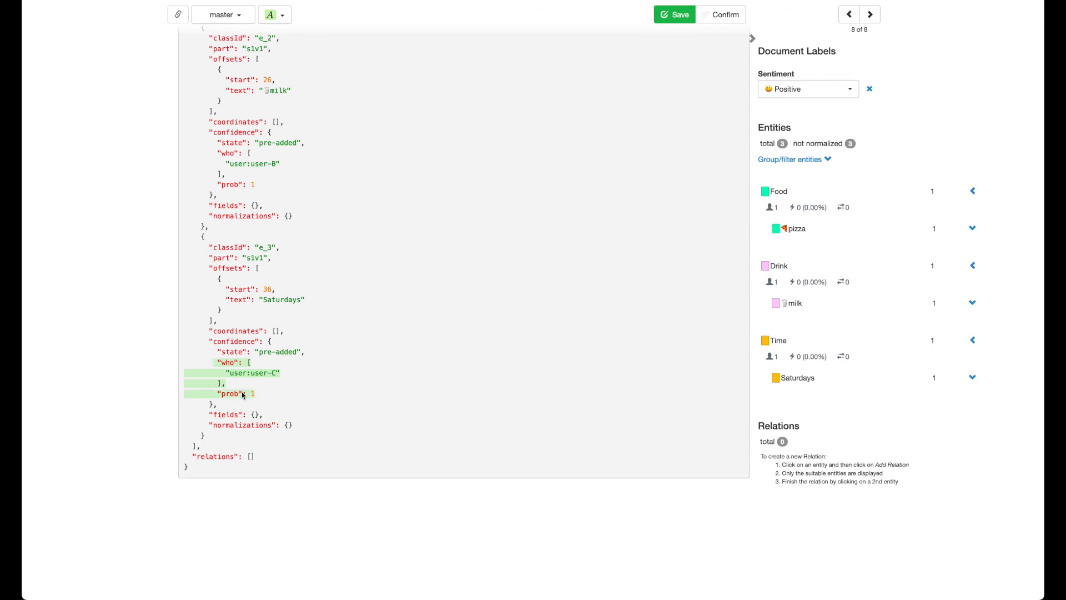
click(219, 398)
drag(217, 395, 256, 397)
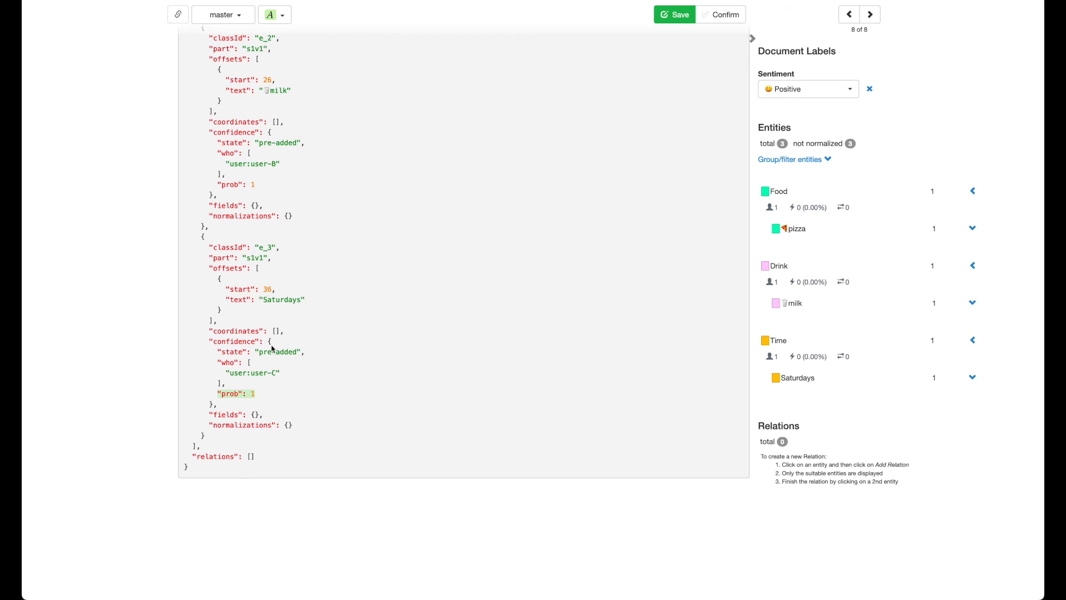
drag(251, 371, 296, 370)
drag(209, 401, 274, 391)
Check which annotator supplied the milk entity, the pizza entity and the Positive document label in the ann.json output
scroll(310, 311, up, 3)
scroll(273, 208, up, 2)
scroll(272, 208, up, 2)
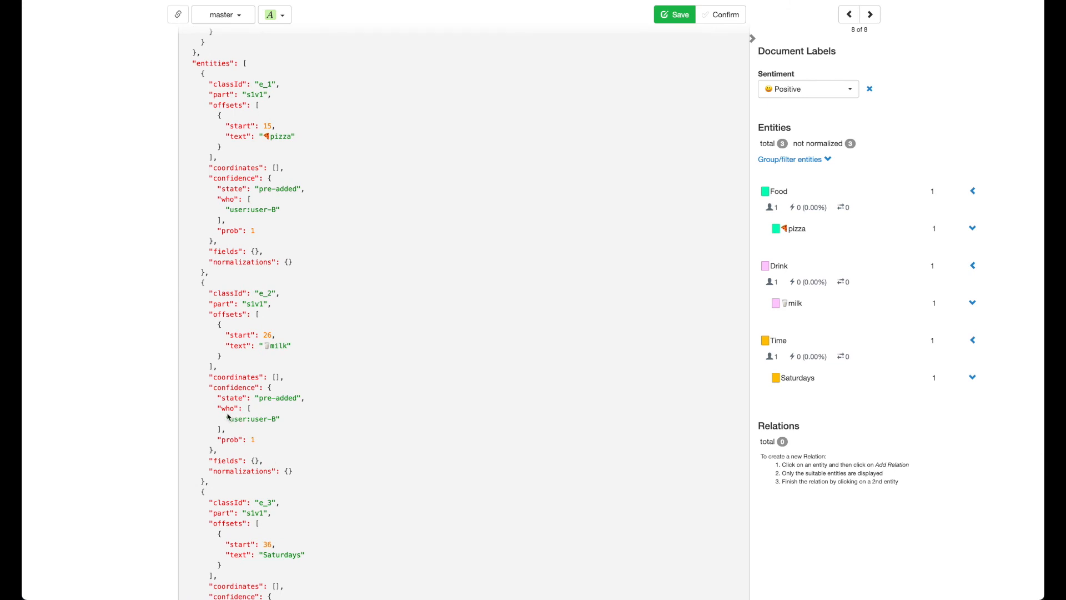
drag(225, 420, 307, 418)
scroll(272, 416, up, 4)
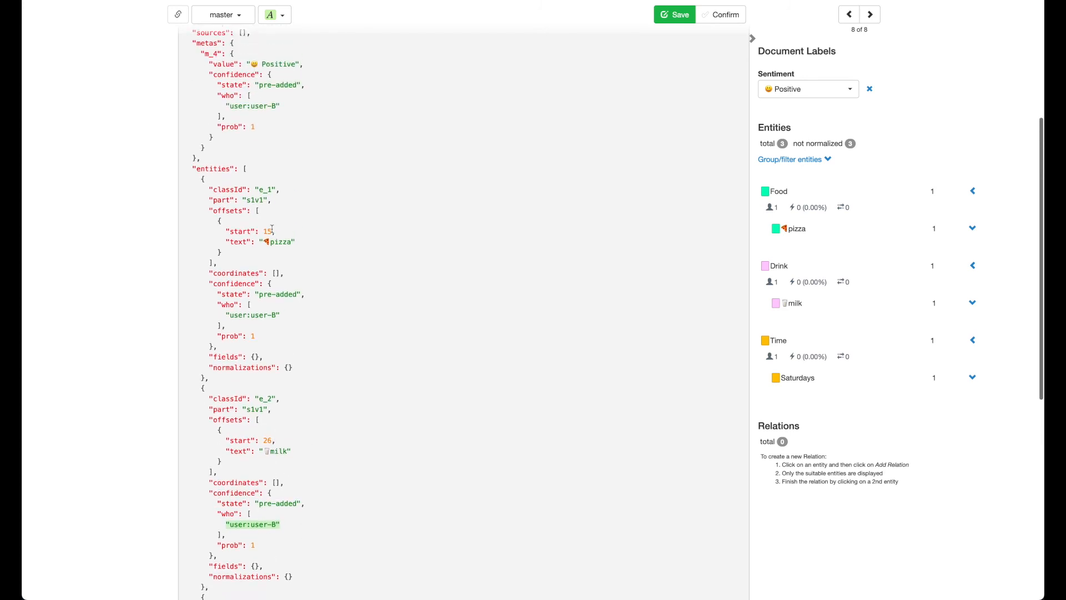
scroll(269, 272, up, 3)
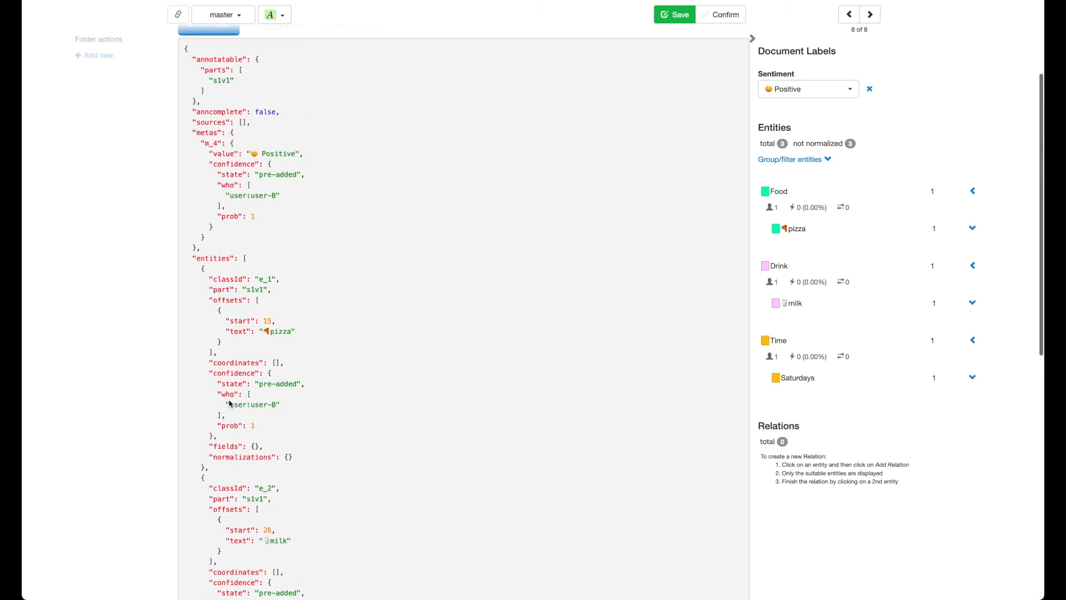
drag(226, 404, 306, 405)
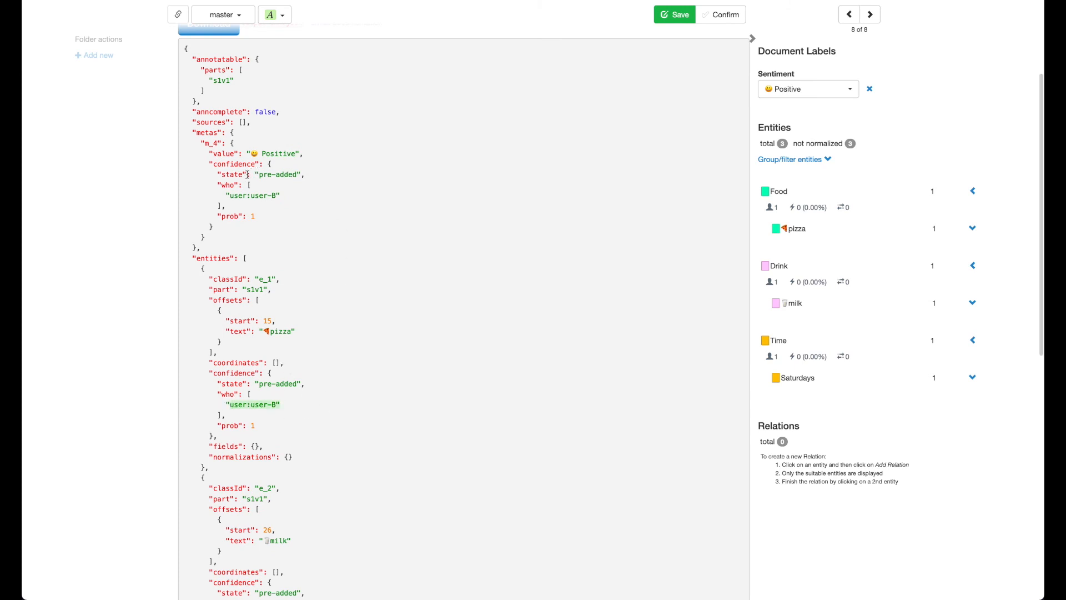
drag(222, 188, 317, 189)
drag(216, 195, 300, 197)
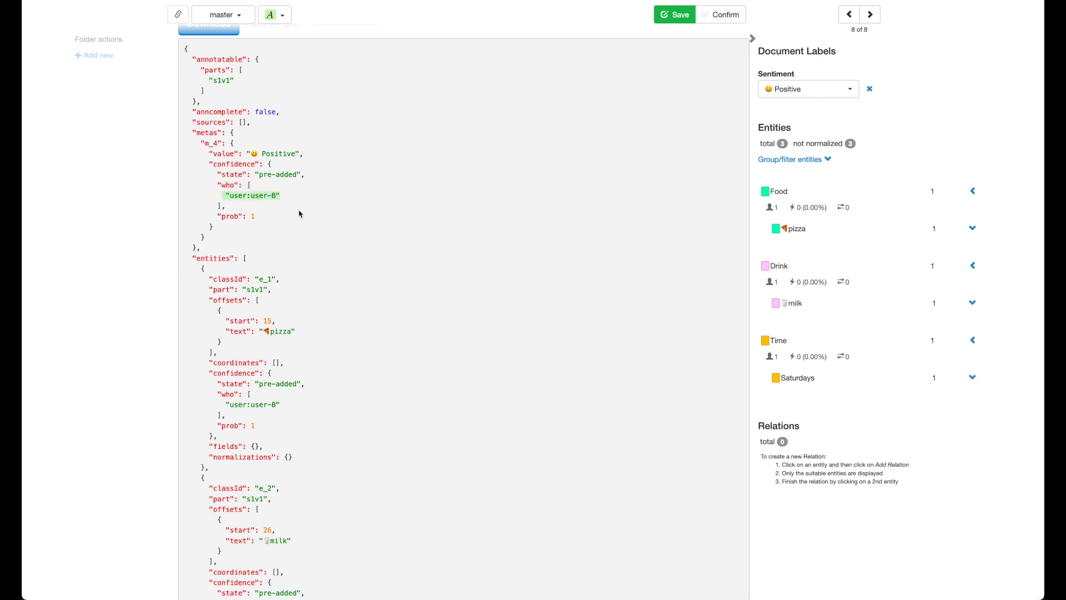
Return to the tagtog Web Editor view of text.txt and look over the adjudication options again
scroll(300, 214, up, 5)
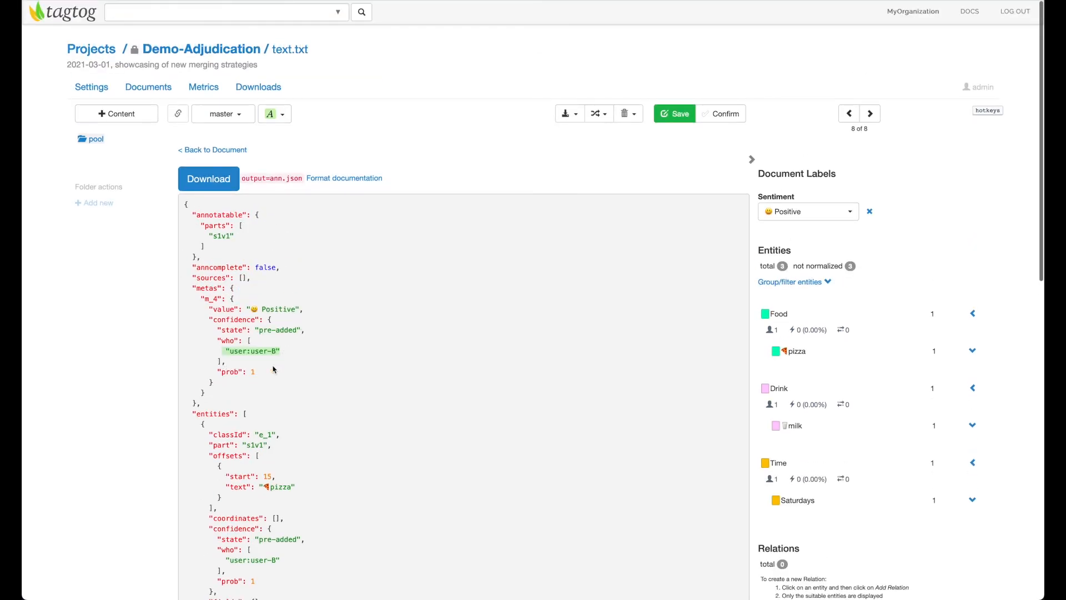
click(570, 118)
click(597, 138)
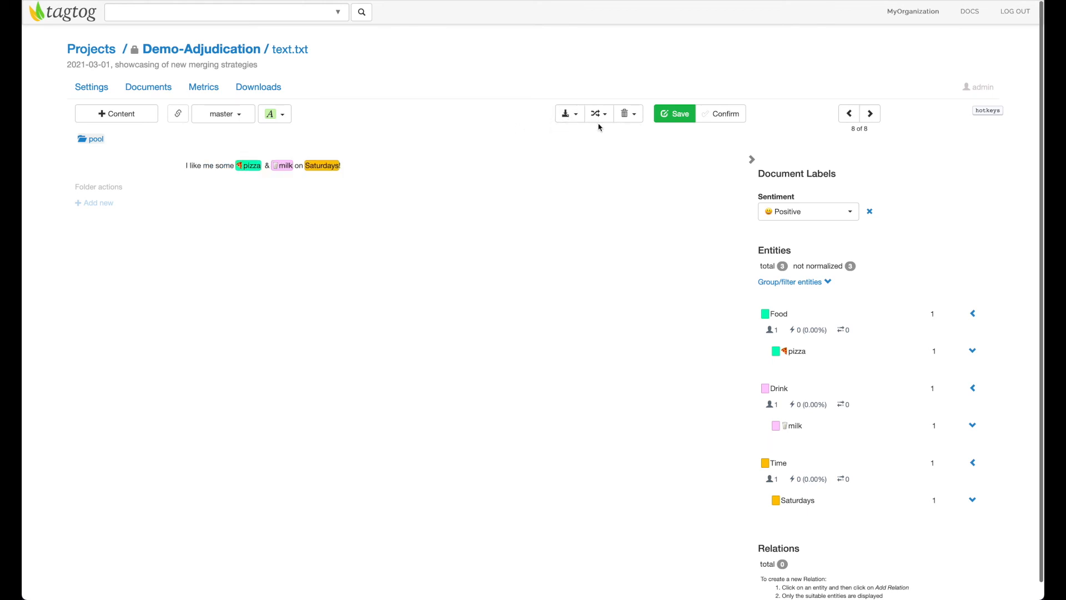
click(598, 117)
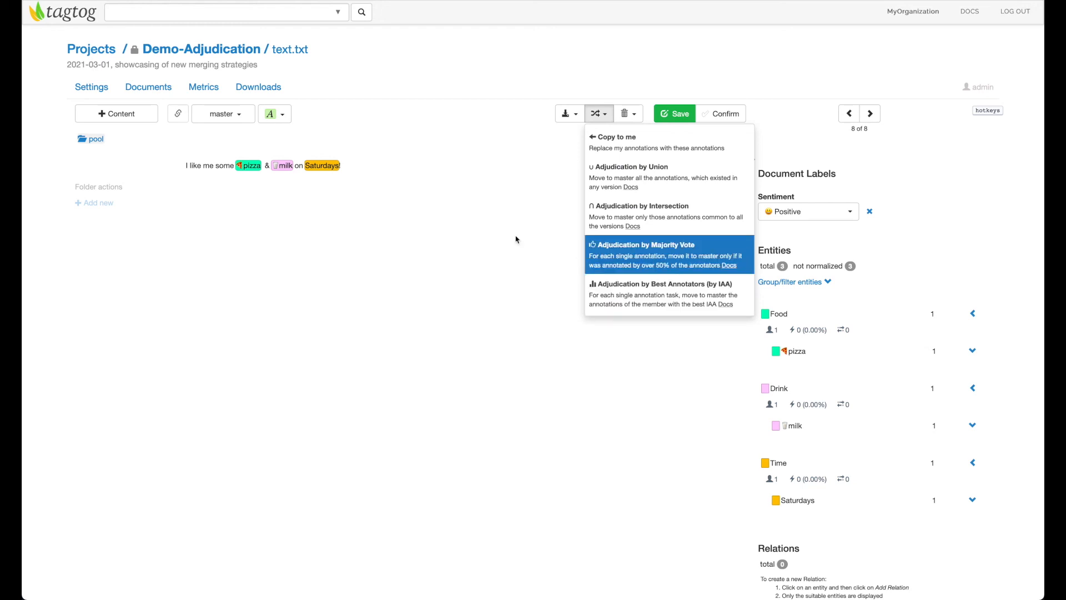
click(443, 212)
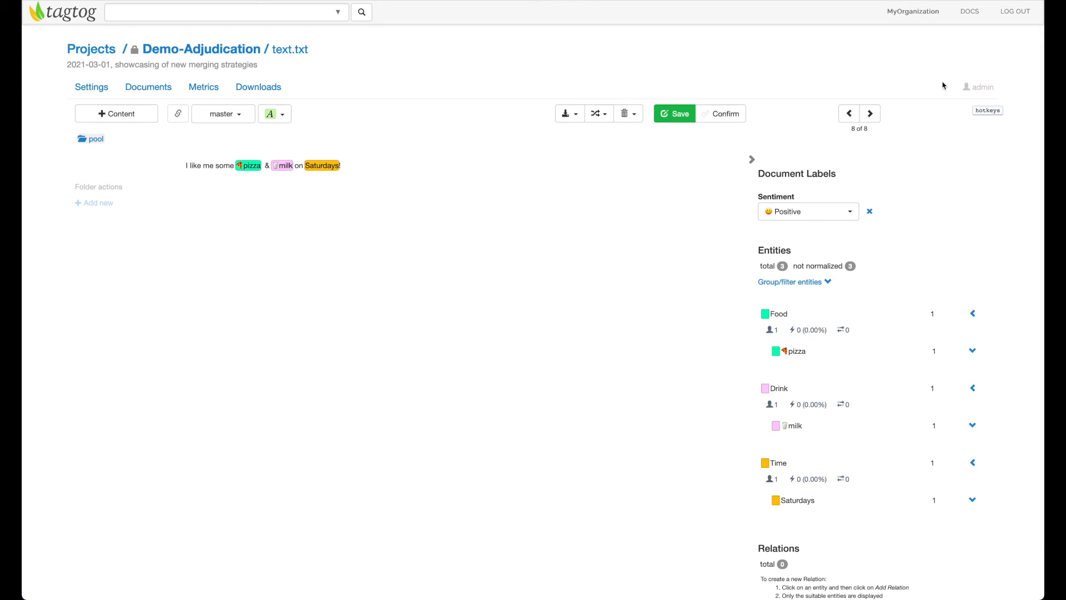
Open the tagtog documentation on multi-user annotation and read the Adjudication (Merging) section through the automatic strategies
click(971, 15)
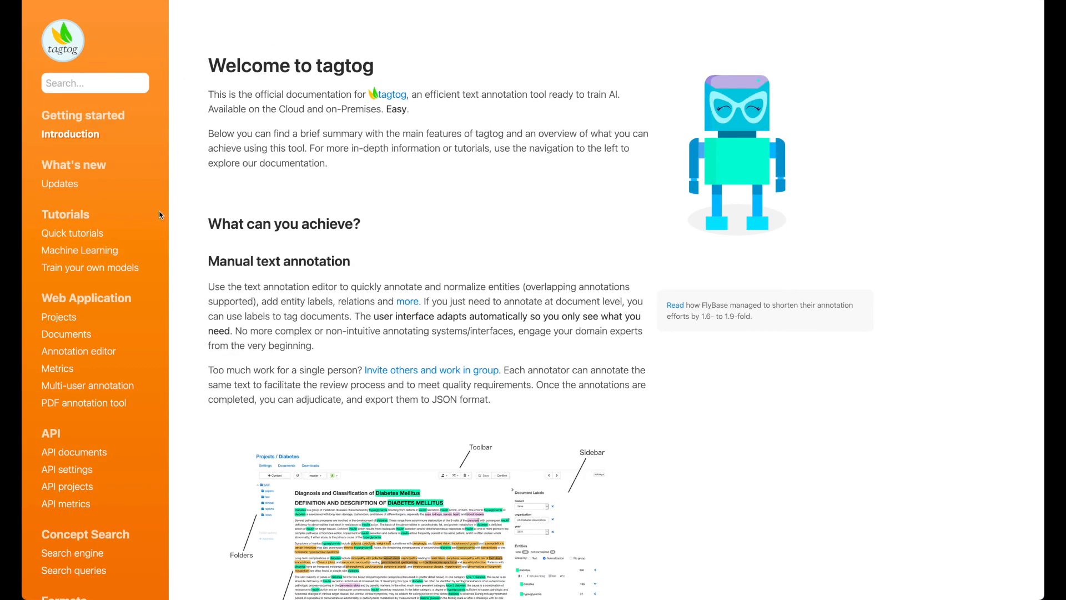
click(123, 388)
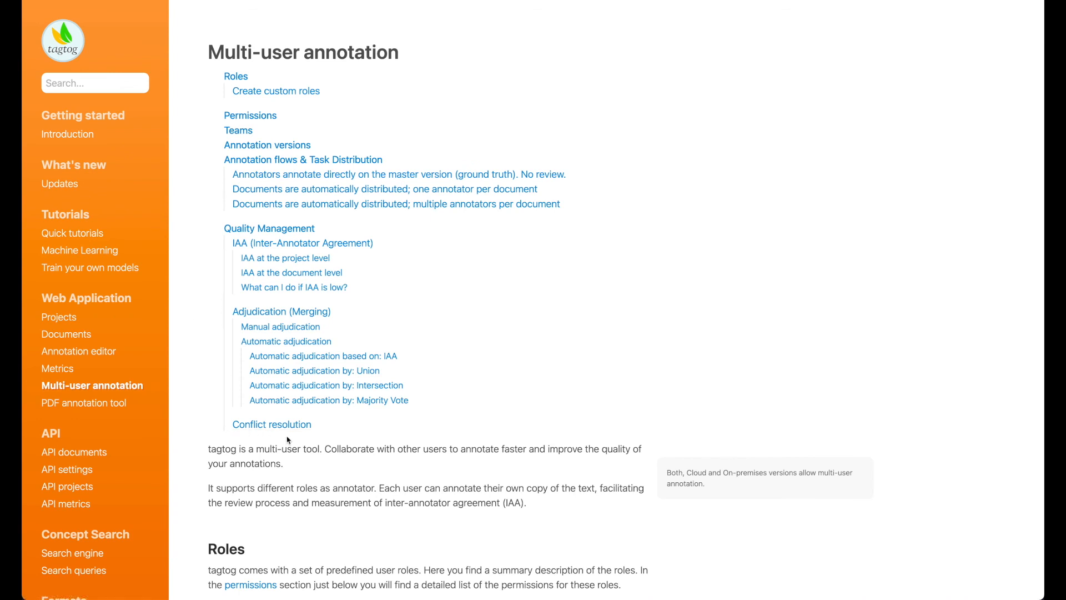
click(314, 316)
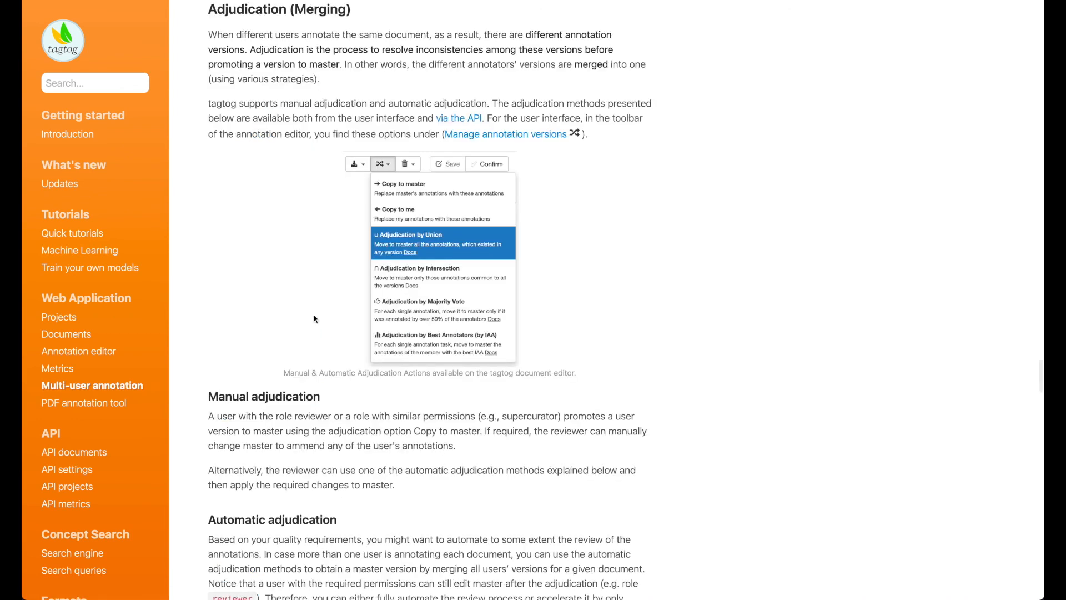
scroll(309, 356, down, 2)
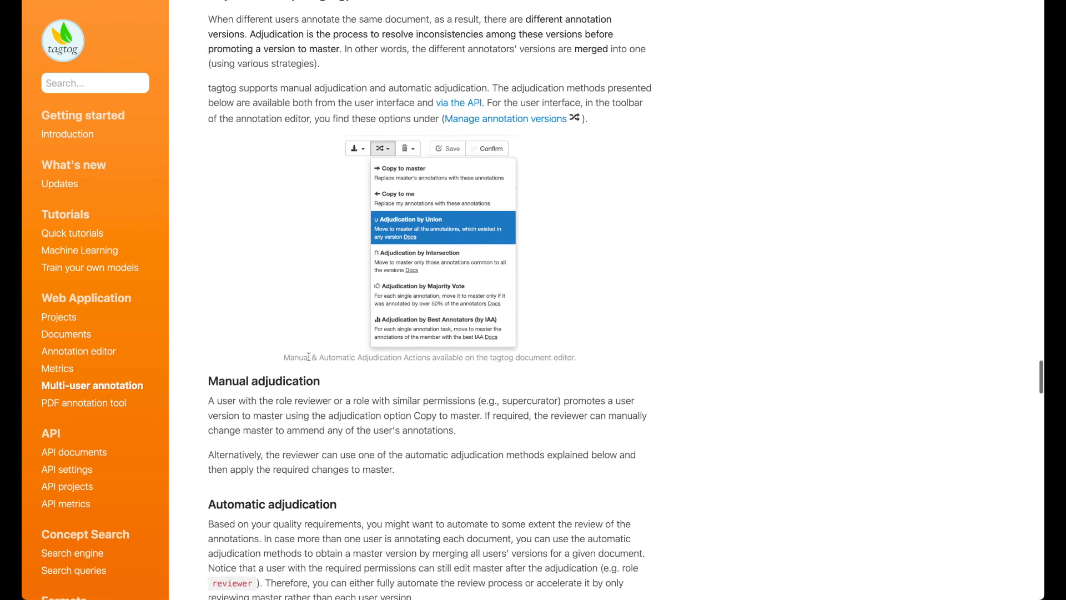
scroll(309, 356, down, 4)
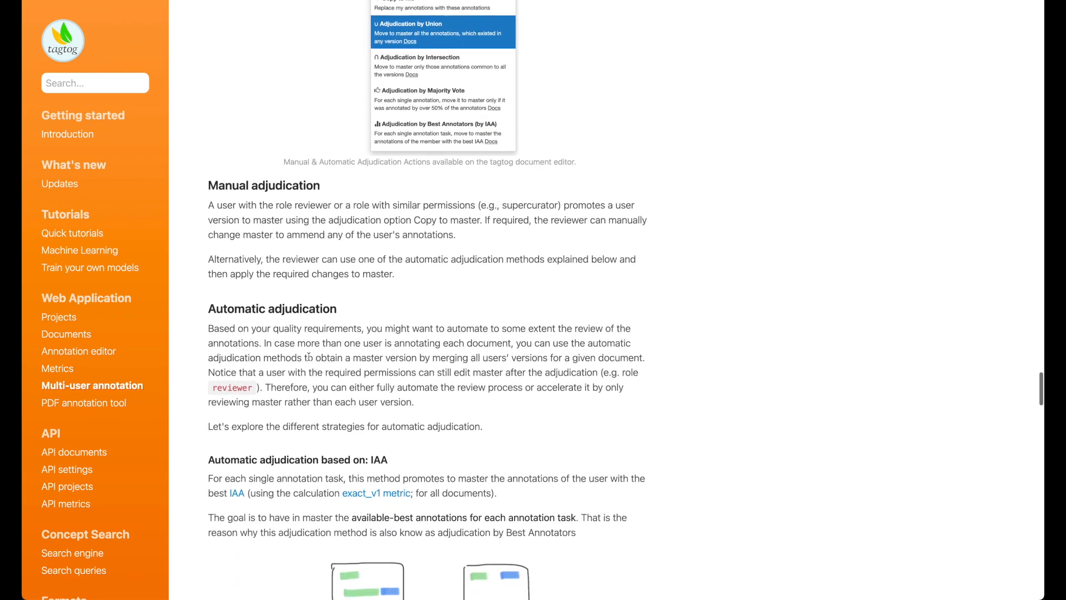
scroll(308, 356, down, 9)
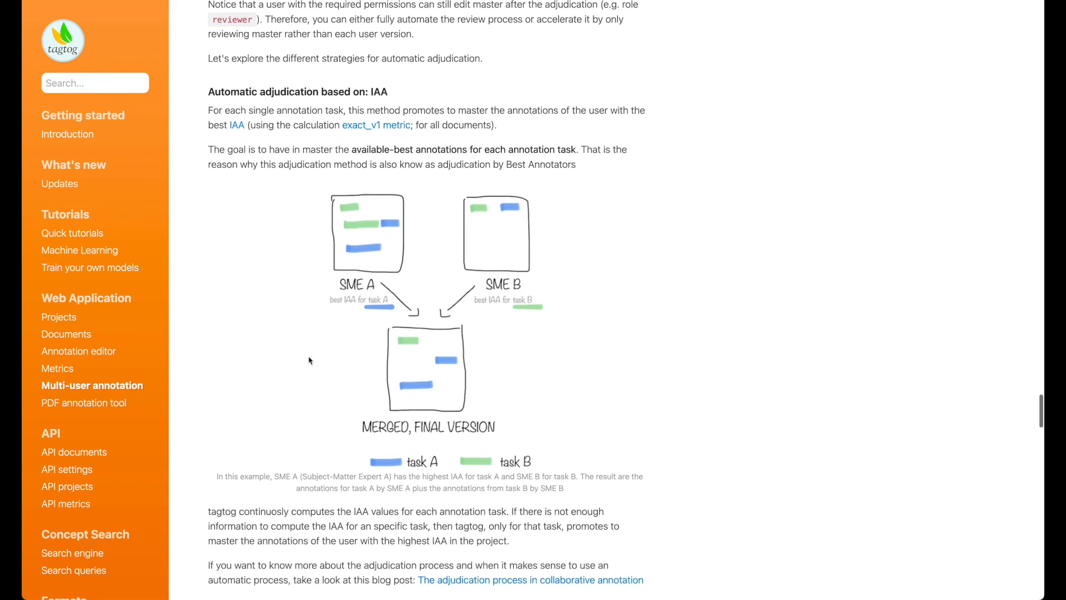
scroll(308, 360, down, 3)
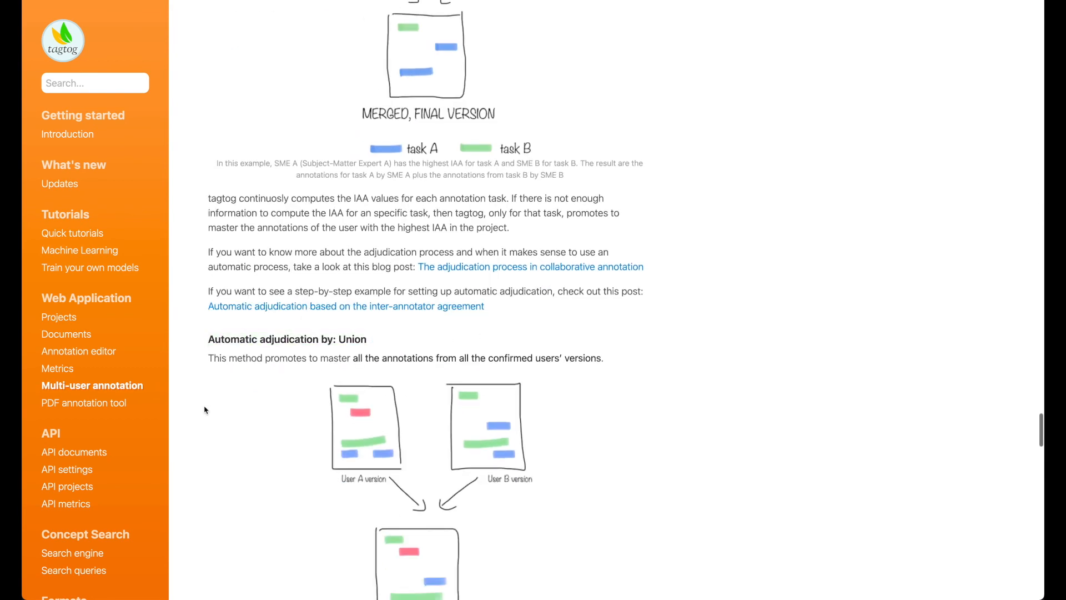
Open the API documents reference and read its Manage annotation versions (Adjudication) section
click(86, 457)
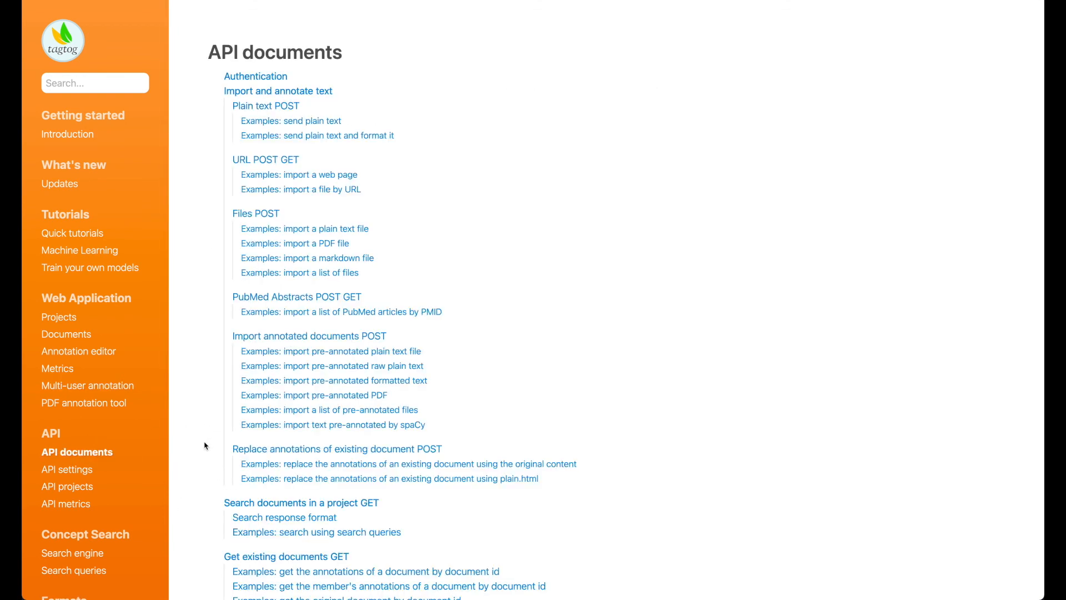
scroll(206, 445, down, 2)
scroll(205, 446, down, 5)
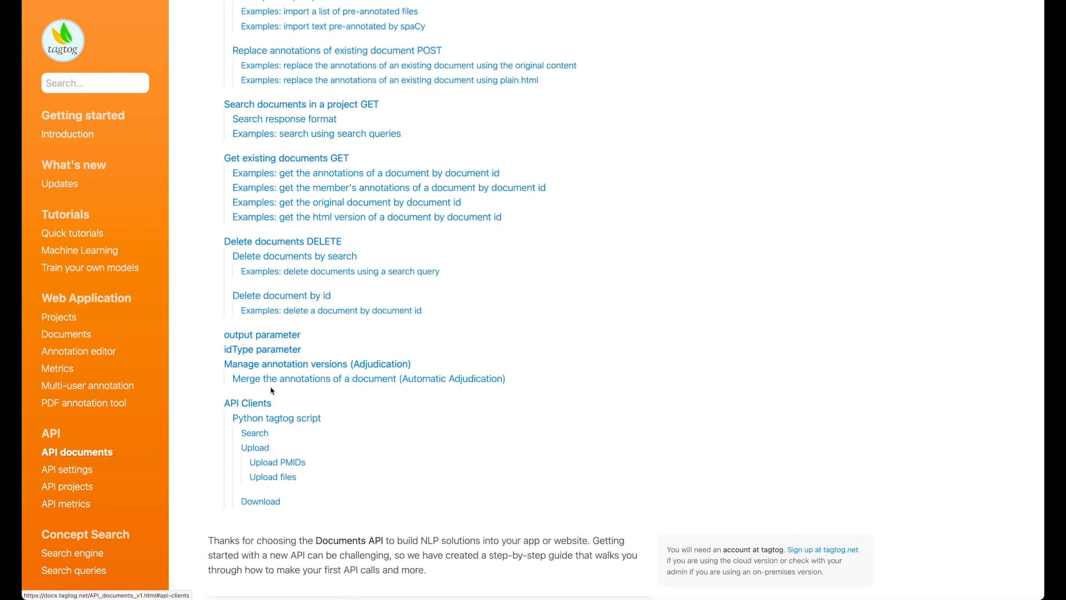
click(255, 366)
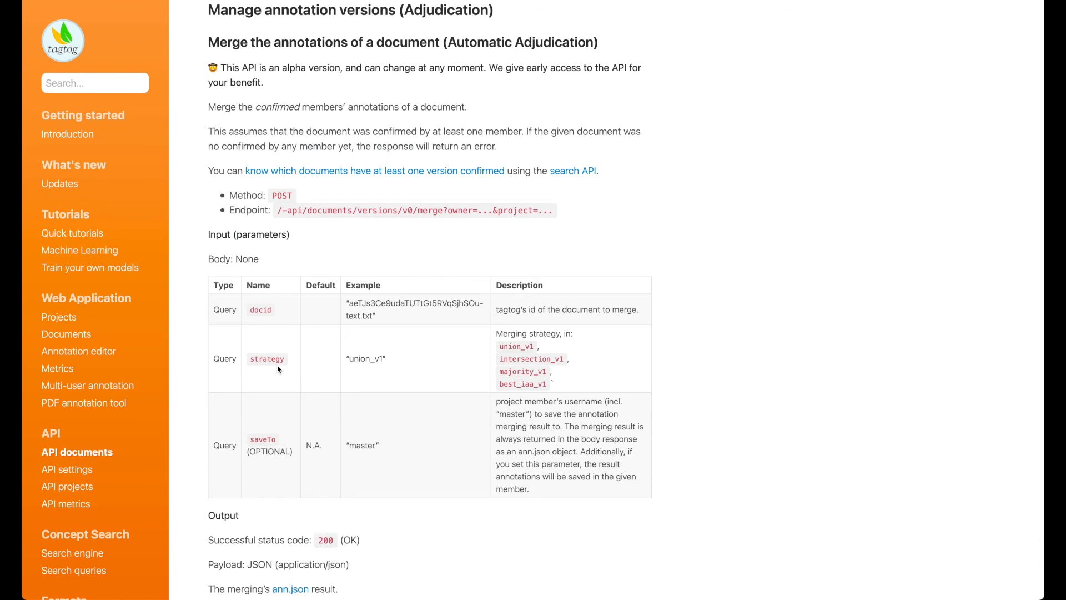
scroll(231, 371, down, 3)
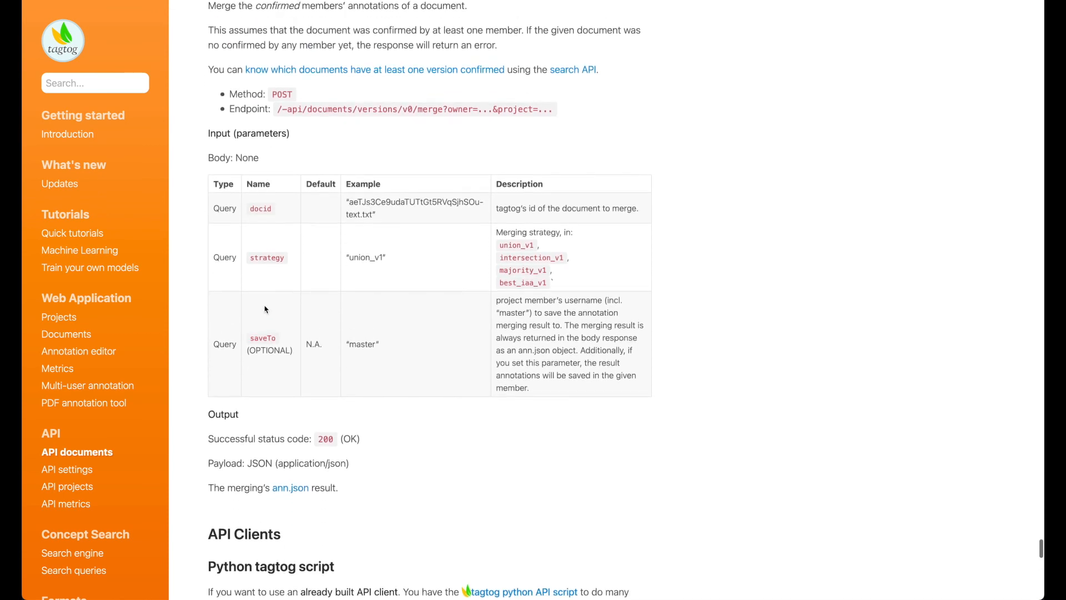
scroll(266, 307, up, 2)
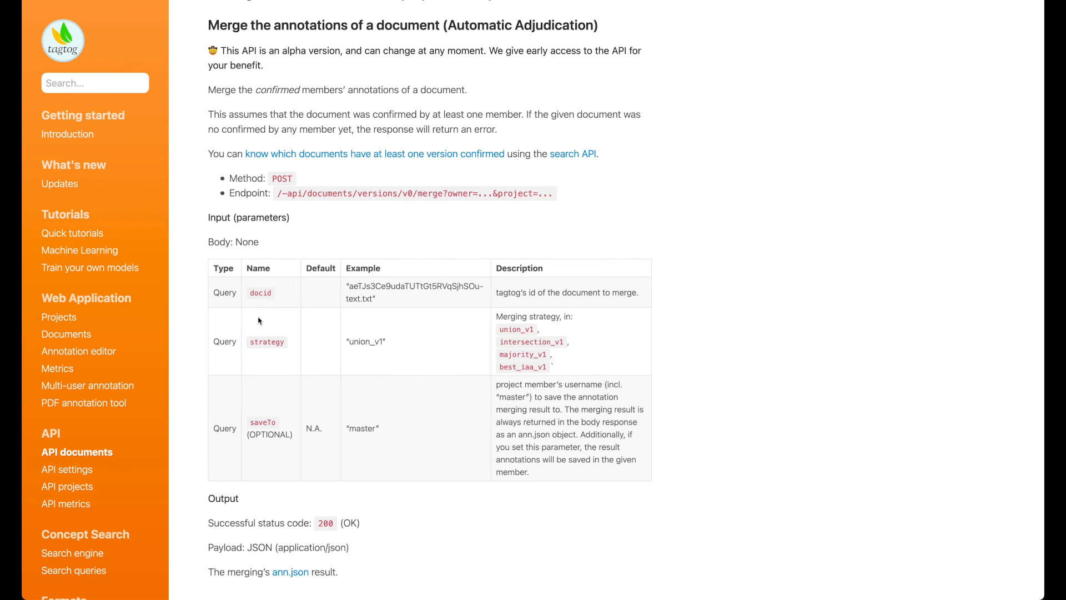
Examine the strategy parameter of the merge endpoint, including its example and allowed values
drag(207, 337, 601, 341)
click(601, 339)
drag(346, 338, 699, 336)
click(700, 336)
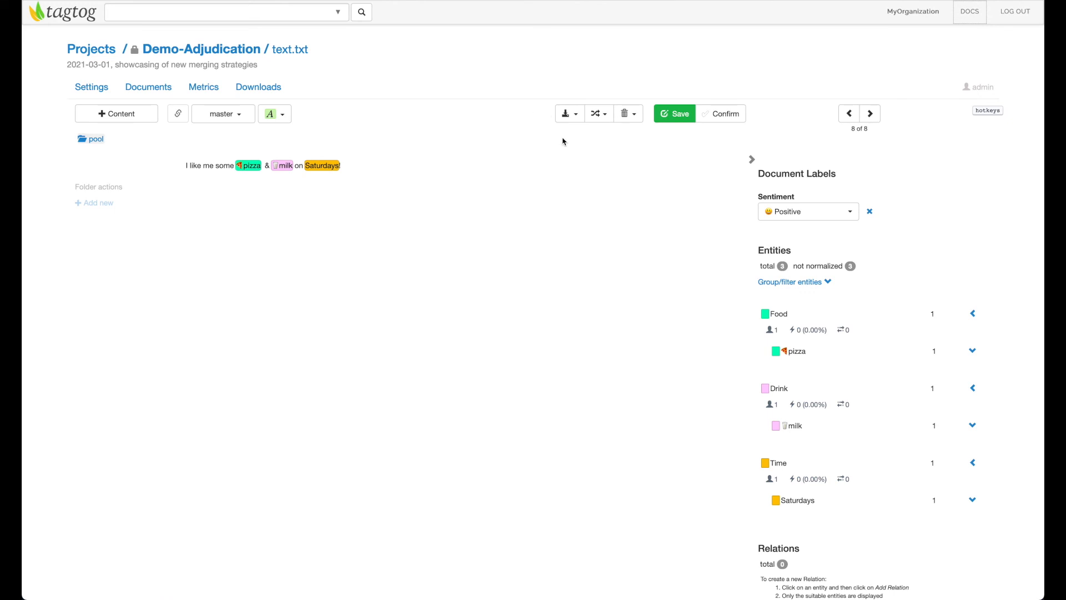
Go back to text.txt in the annotation editor and show its available merging strategies
click(597, 113)
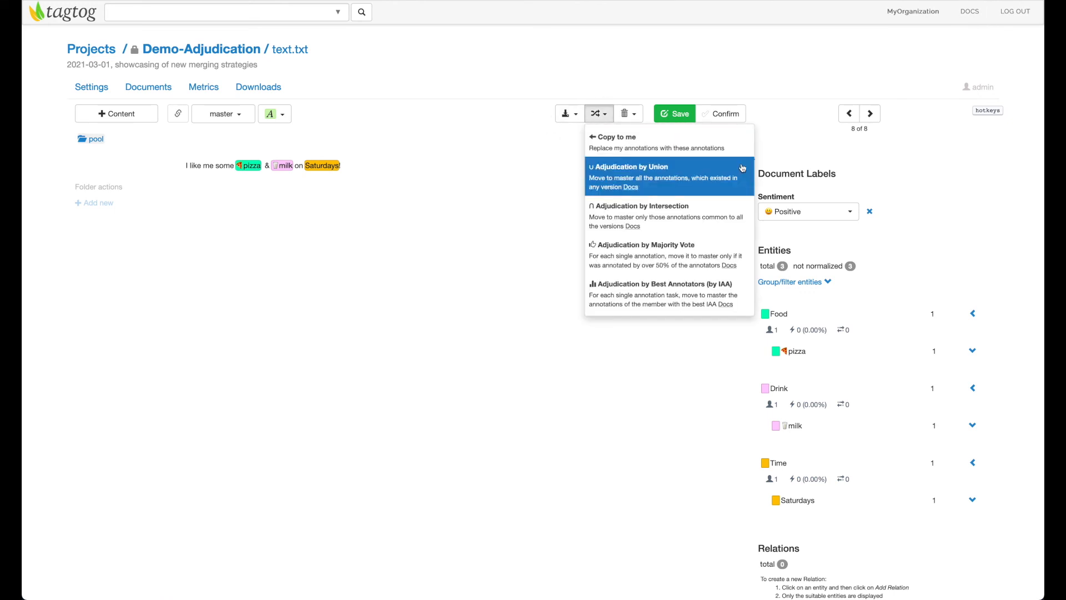